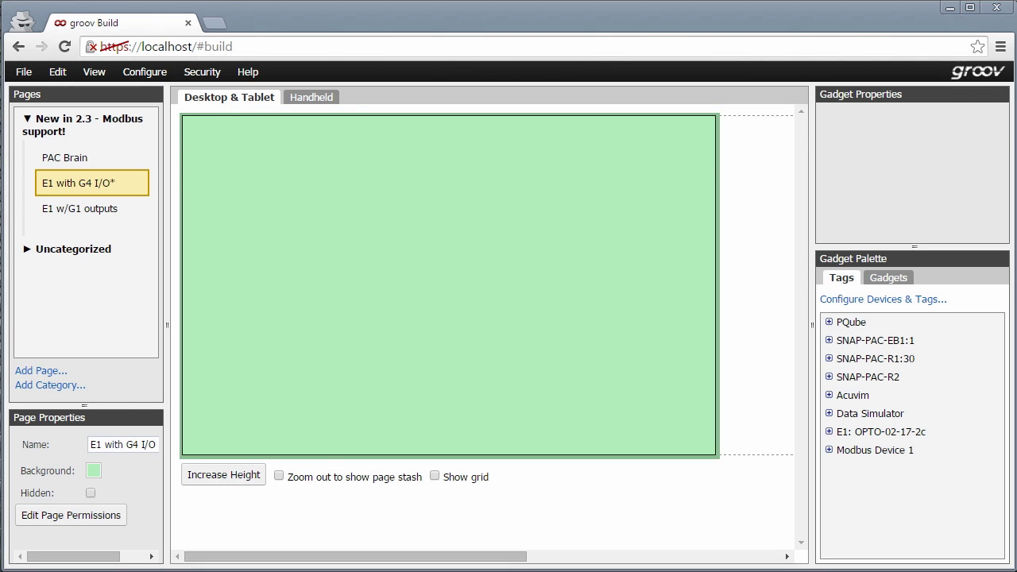
# Start adding a new Modbus device from Configure > Devices and Tags
pyautogui.click(135, 71)
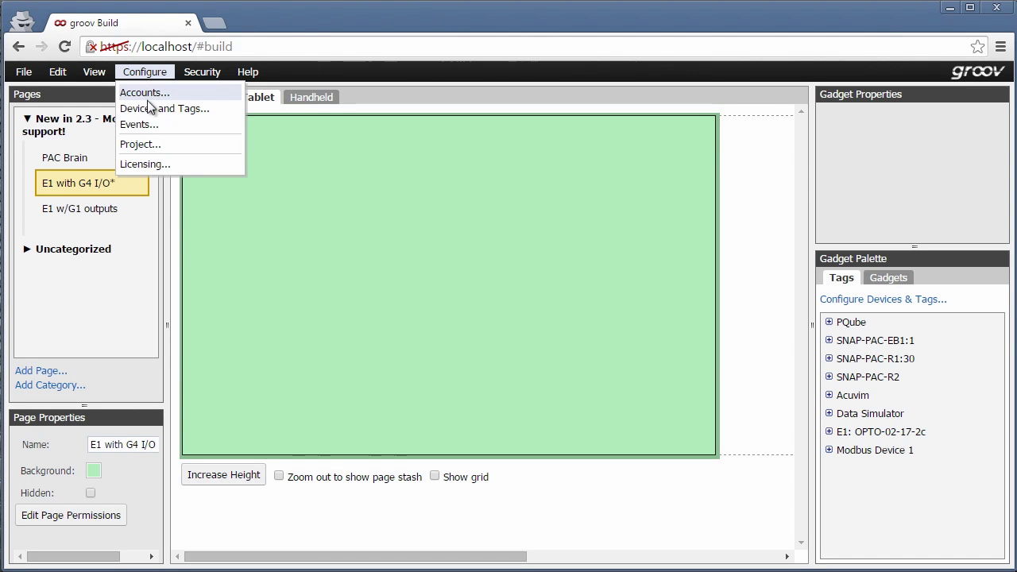
pyautogui.click(149, 110)
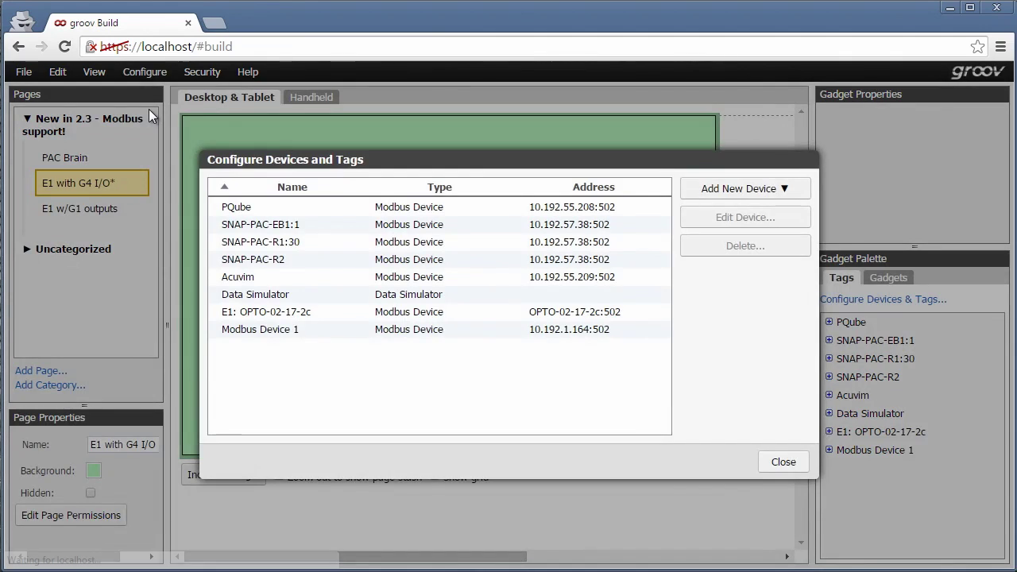
pyautogui.click(707, 194)
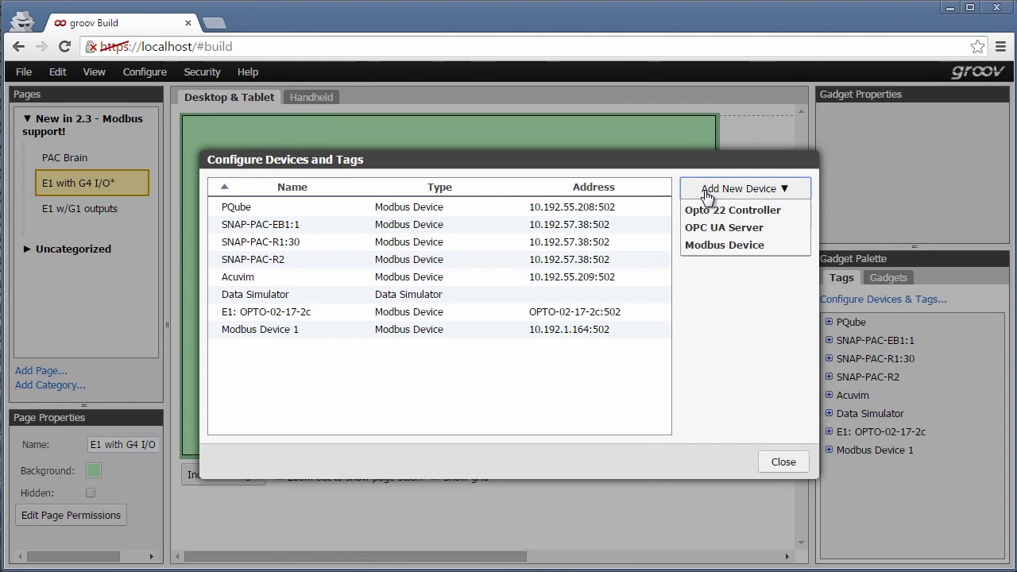
pyautogui.click(710, 244)
# Name the device E1 at OPTO-00-9D-60 and enable function code 06 under Access Config
pyautogui.write('E1')
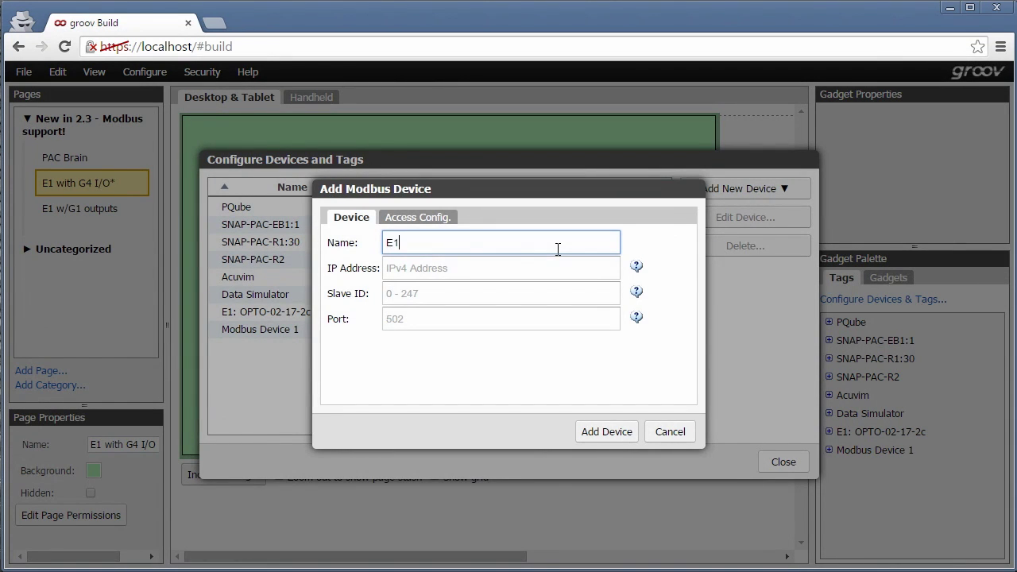
pyautogui.click(520, 267)
pyautogui.write('OPTO-0')
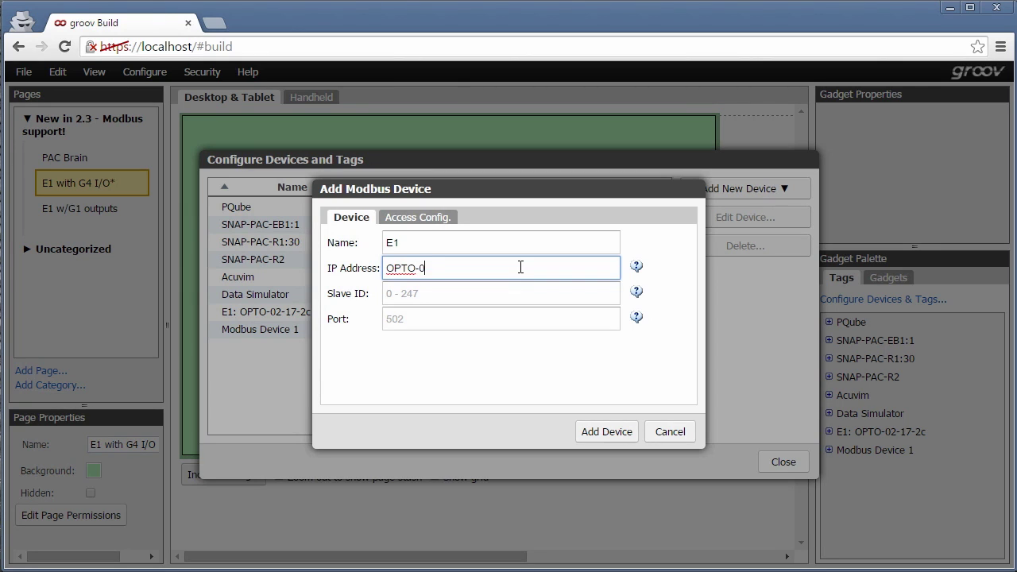
pyautogui.write('0-9D-60')
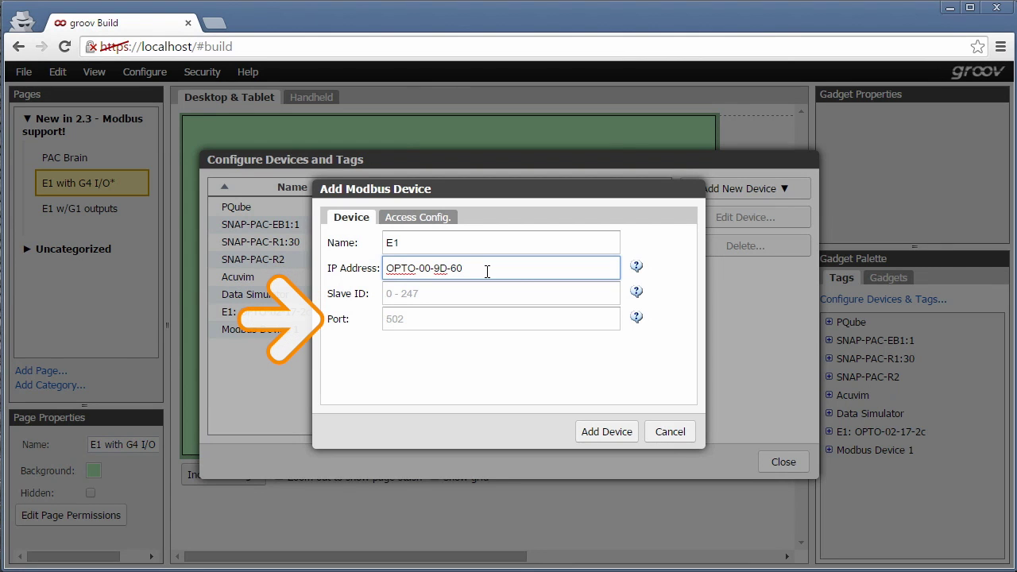
pyautogui.click(427, 221)
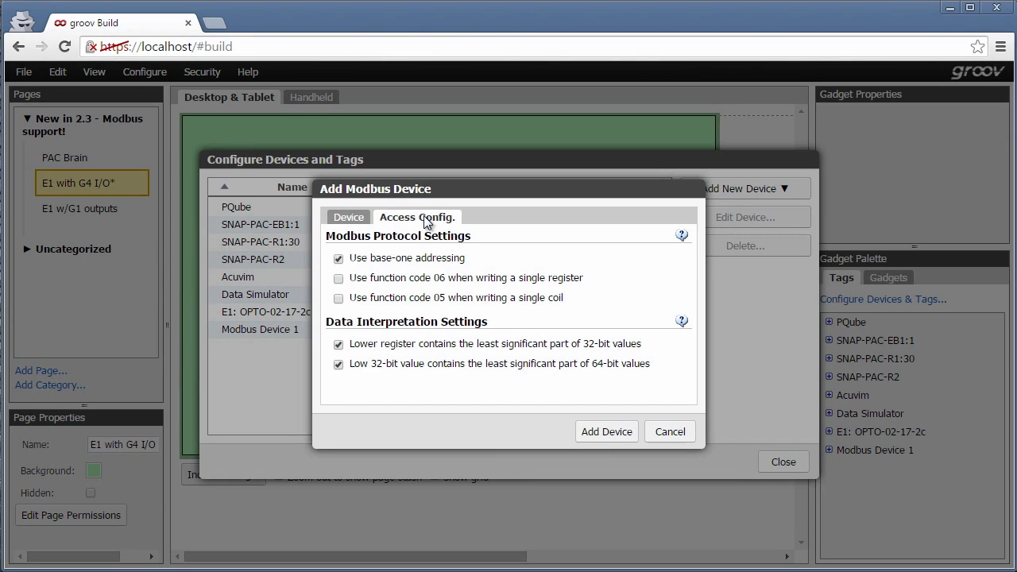
pyautogui.click(339, 278)
# Enable function code 05, clear lower-register least-significant interpretation, and add device E1
pyautogui.click(338, 300)
pyautogui.click(338, 344)
pyautogui.click(588, 433)
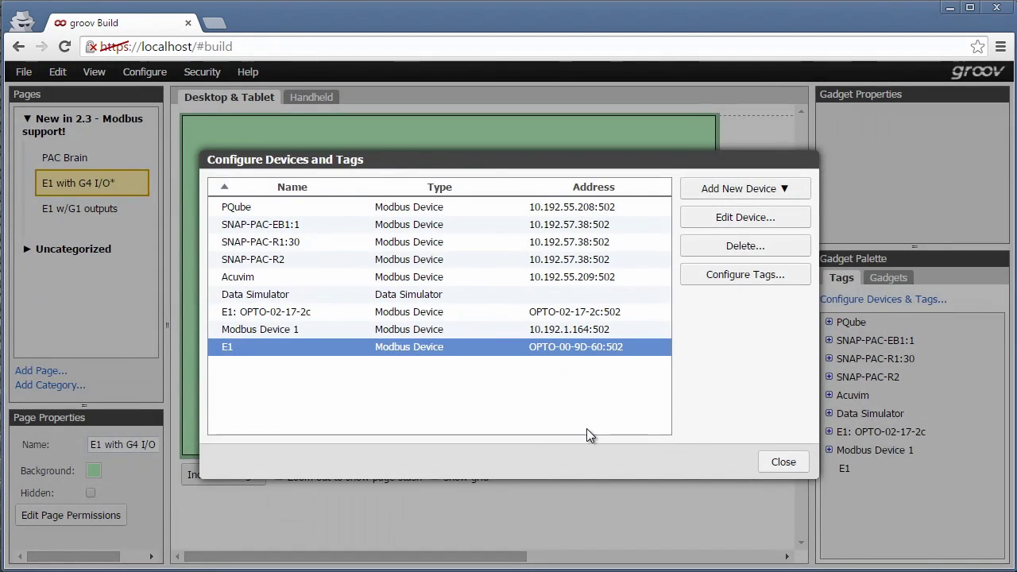
pyautogui.click(755, 276)
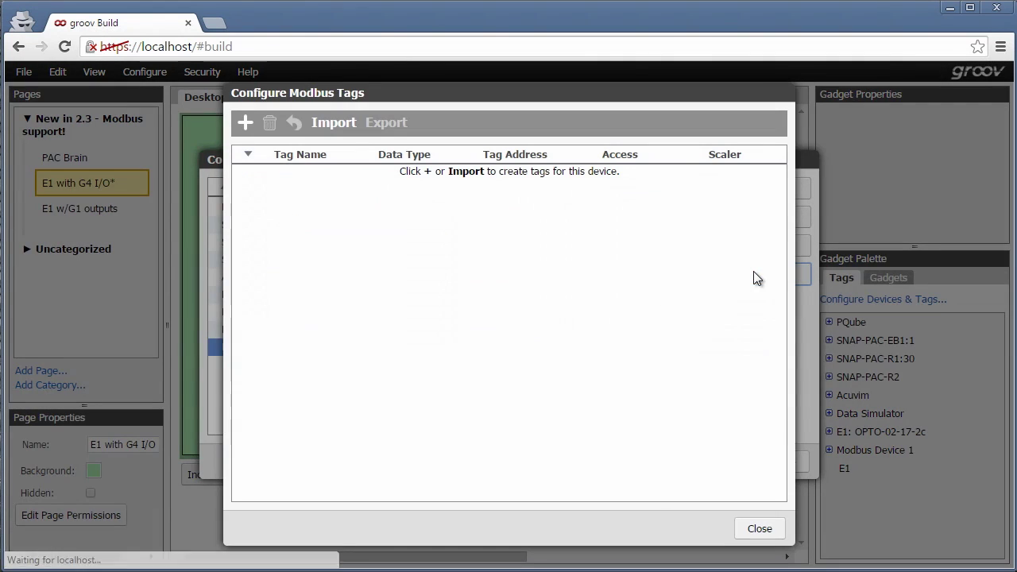
# Create Boolean tag COILS on E1 at start address 1 with array size 16, then close the tag list
pyautogui.click(245, 125)
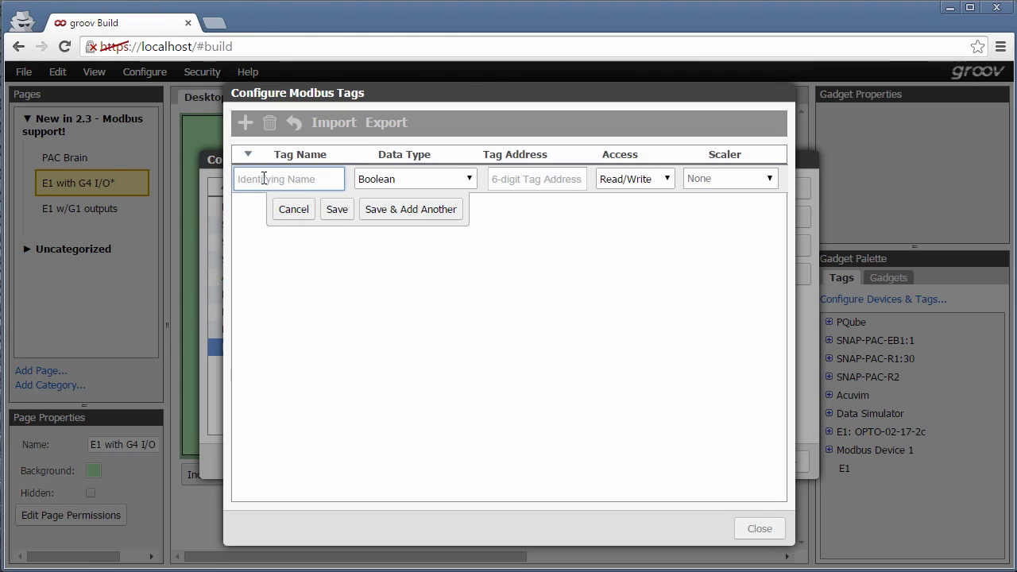
pyautogui.write('COILS')
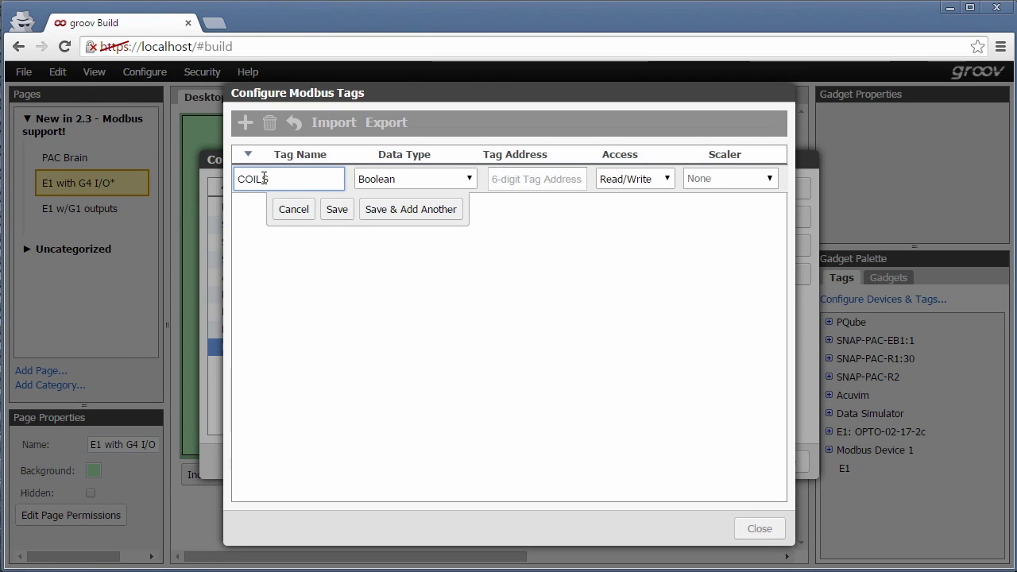
pyautogui.click(405, 184)
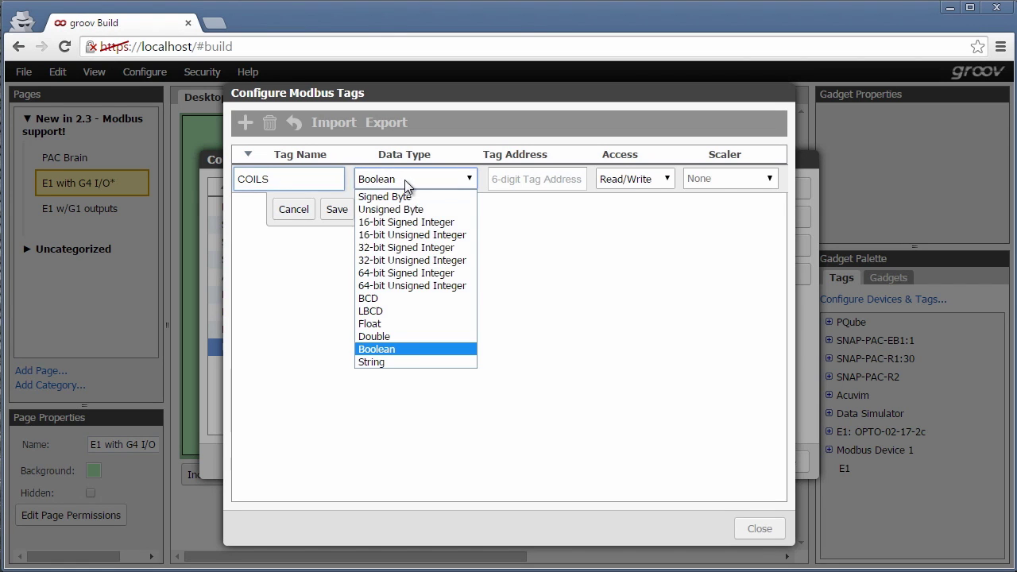
pyautogui.click(436, 348)
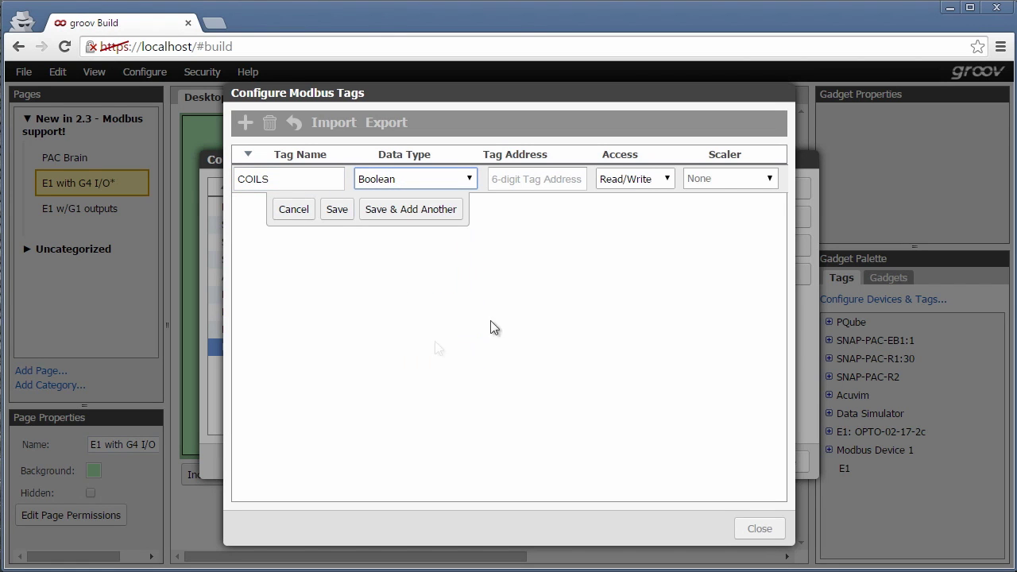
pyautogui.click(567, 185)
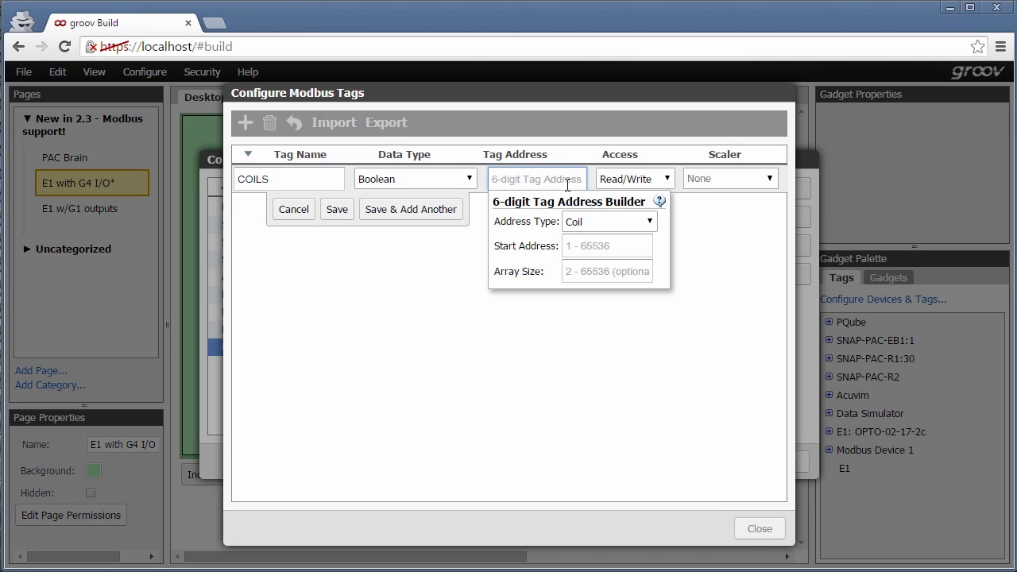
pyautogui.click(592, 246)
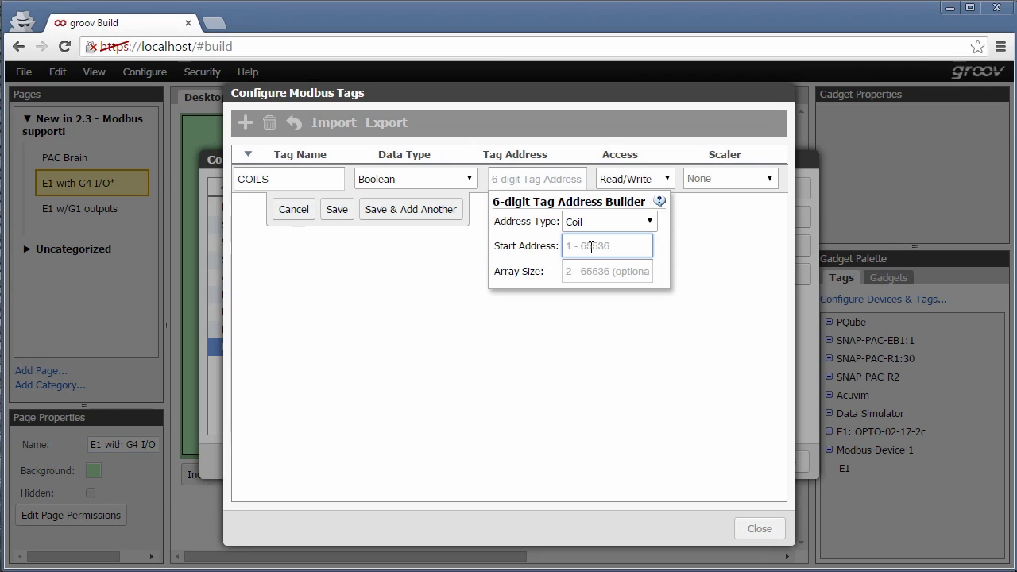
pyautogui.write('1')
pyautogui.click(594, 271)
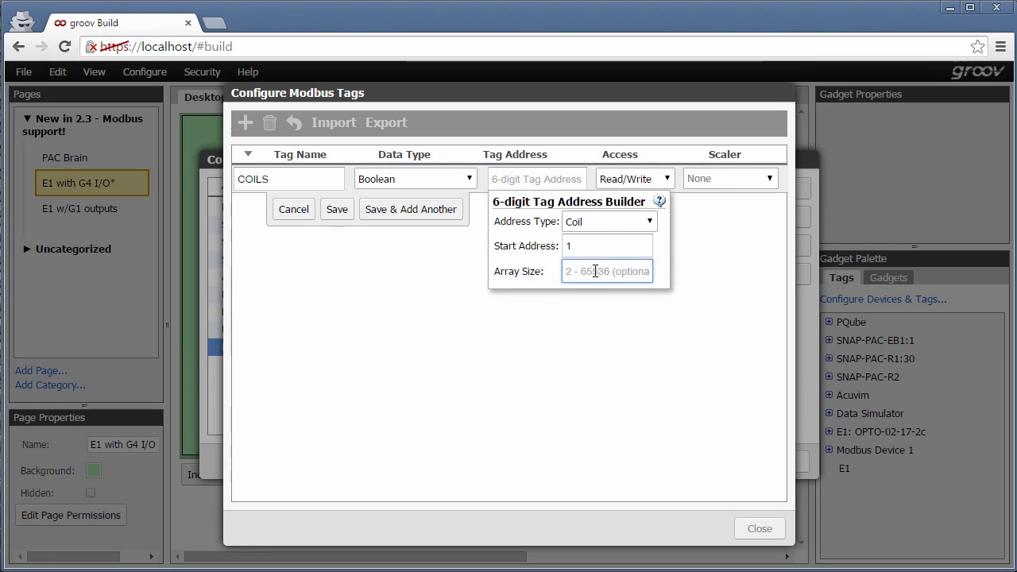
pyautogui.write('16')
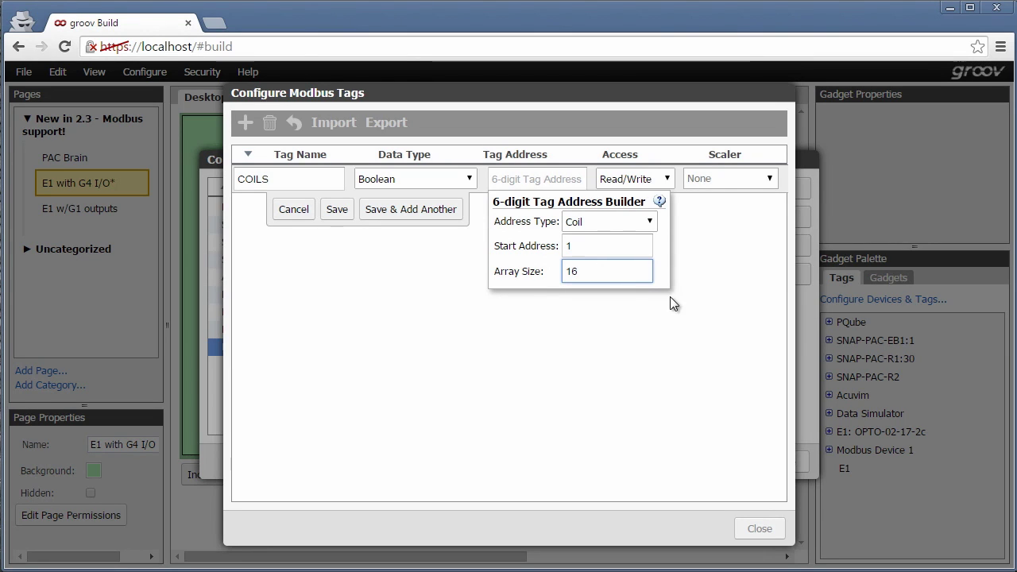
pyautogui.click(336, 210)
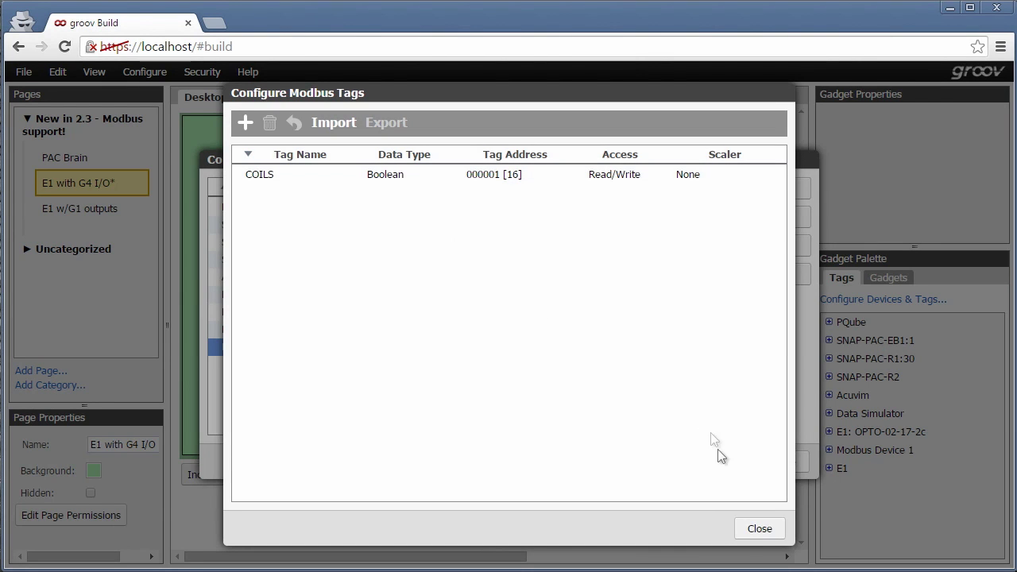
pyautogui.click(759, 528)
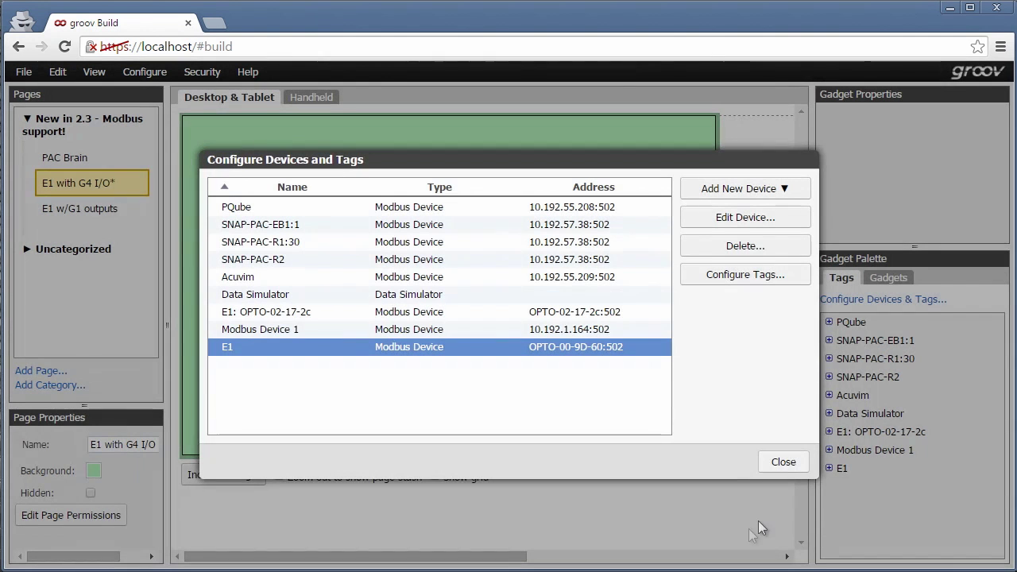
# Place a button gadget on the page tagged to E1 COILS index 0
pyautogui.click(781, 465)
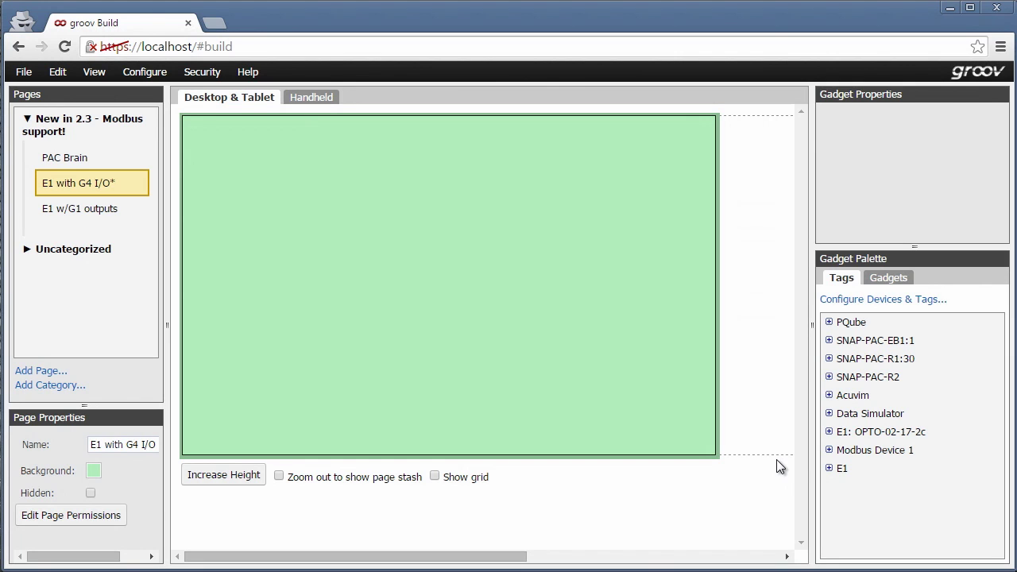
pyautogui.click(889, 277)
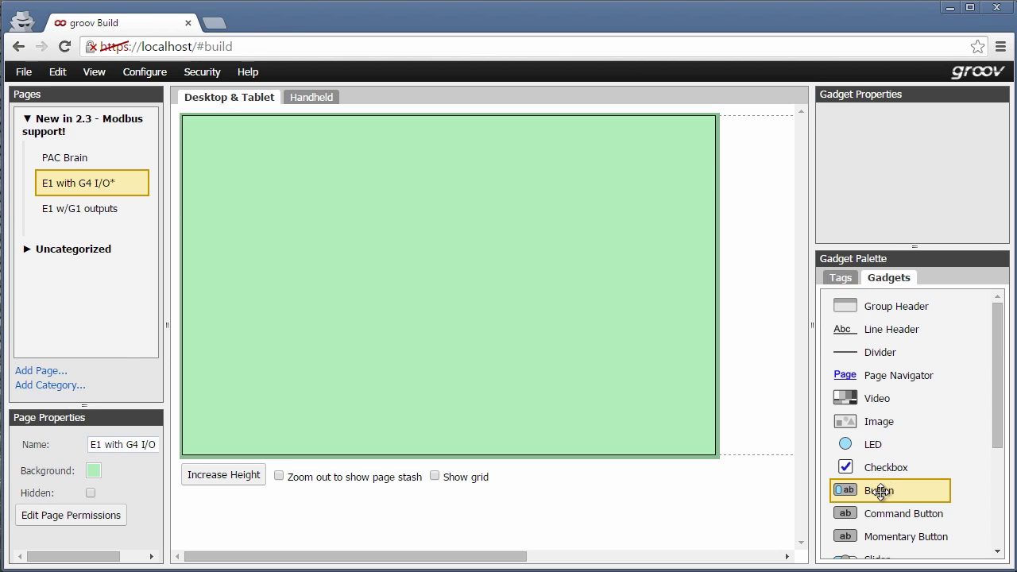
pyautogui.moveTo(884, 490); pyautogui.dragTo(265, 177)
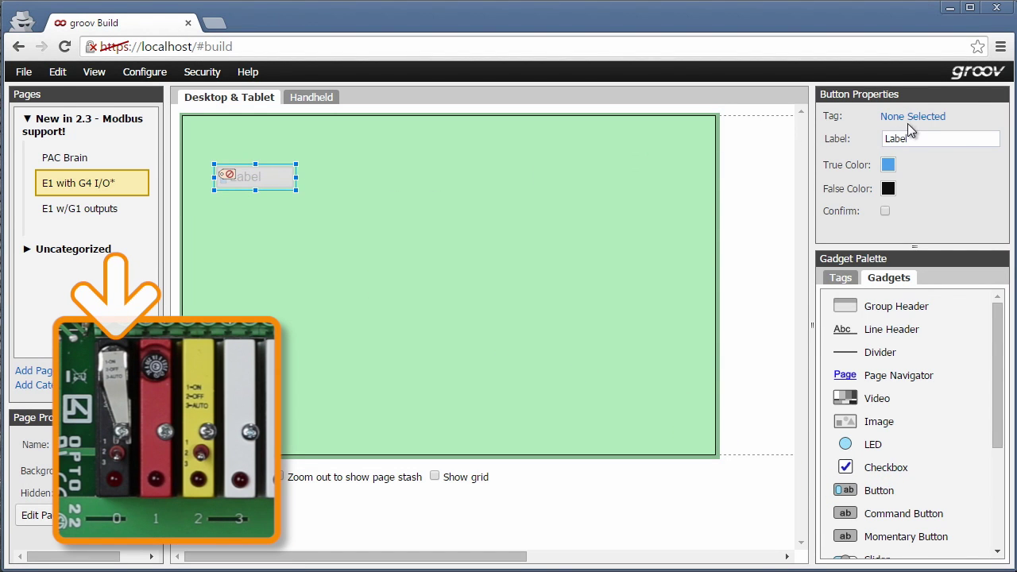
pyautogui.click(912, 121)
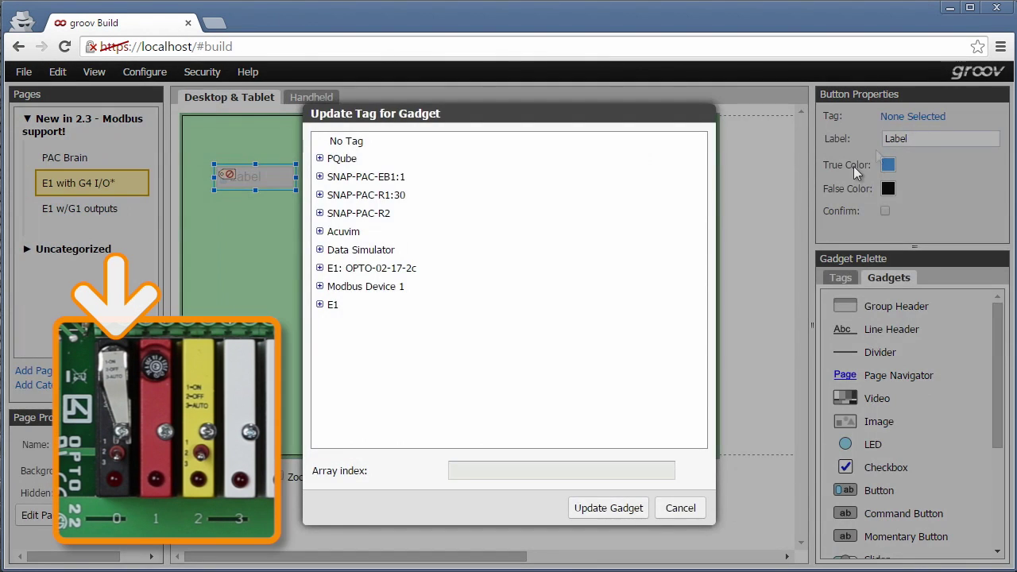
pyautogui.click(320, 306)
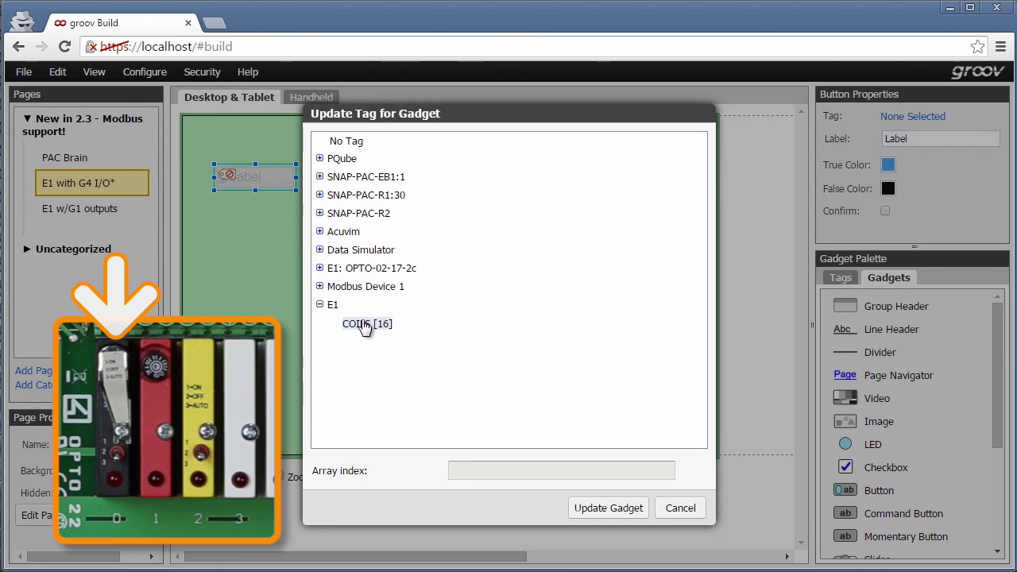
pyautogui.click(364, 325)
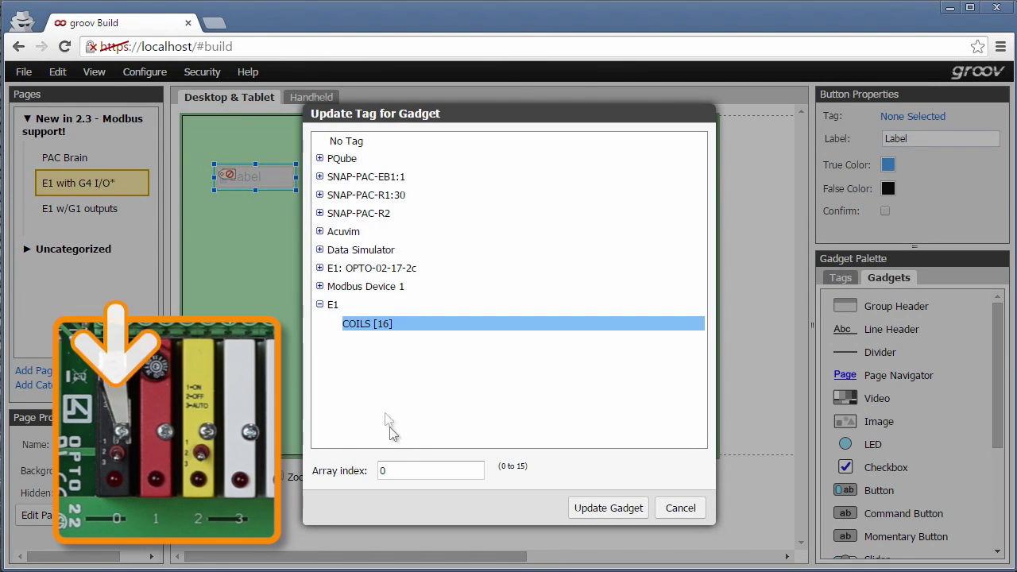
pyautogui.click(407, 470)
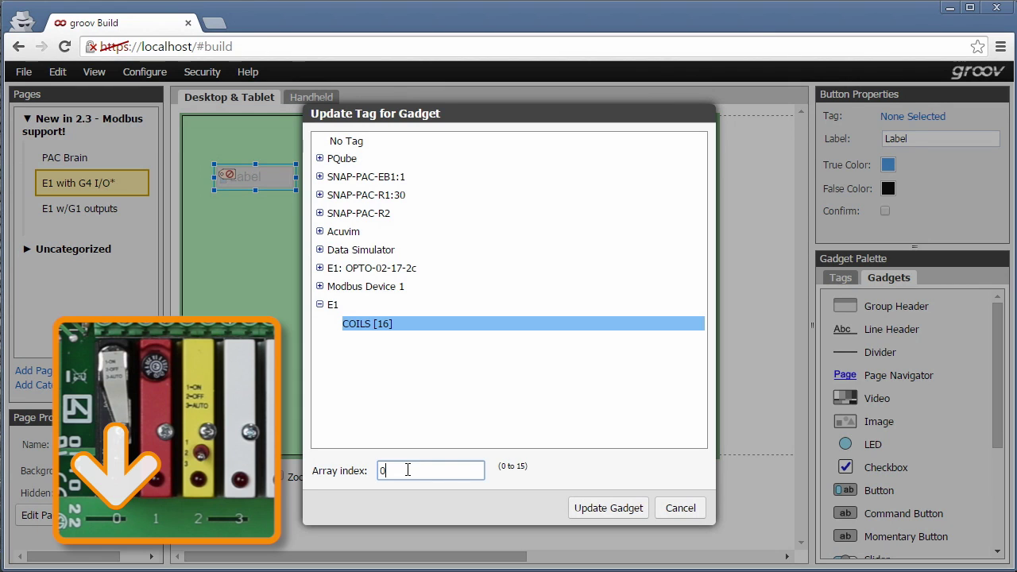
pyautogui.click(588, 508)
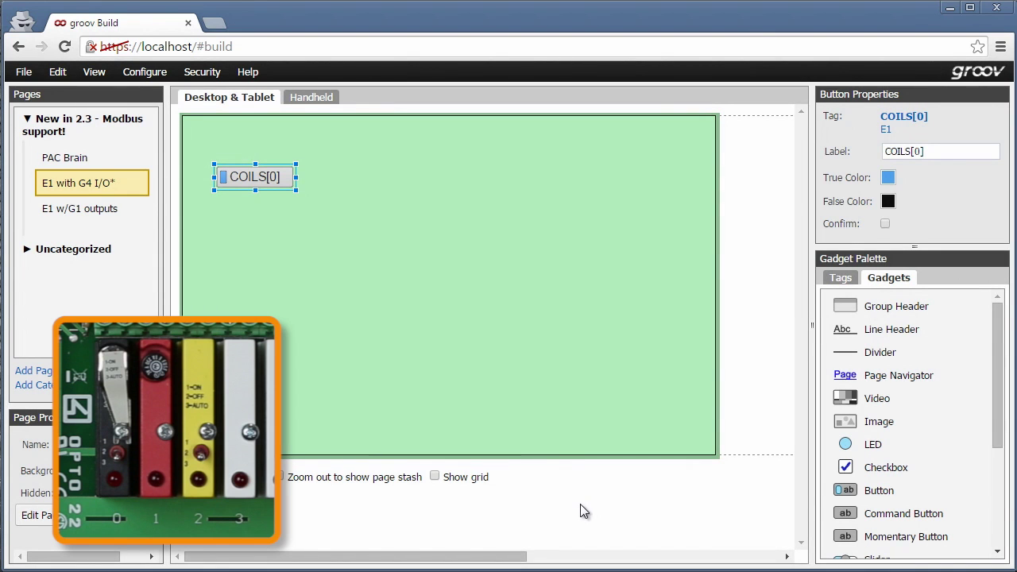
# Enlarge the COILS[0] button and put a duplicate of it below the original
pyautogui.moveTo(296, 190); pyautogui.dragTo(351, 204)
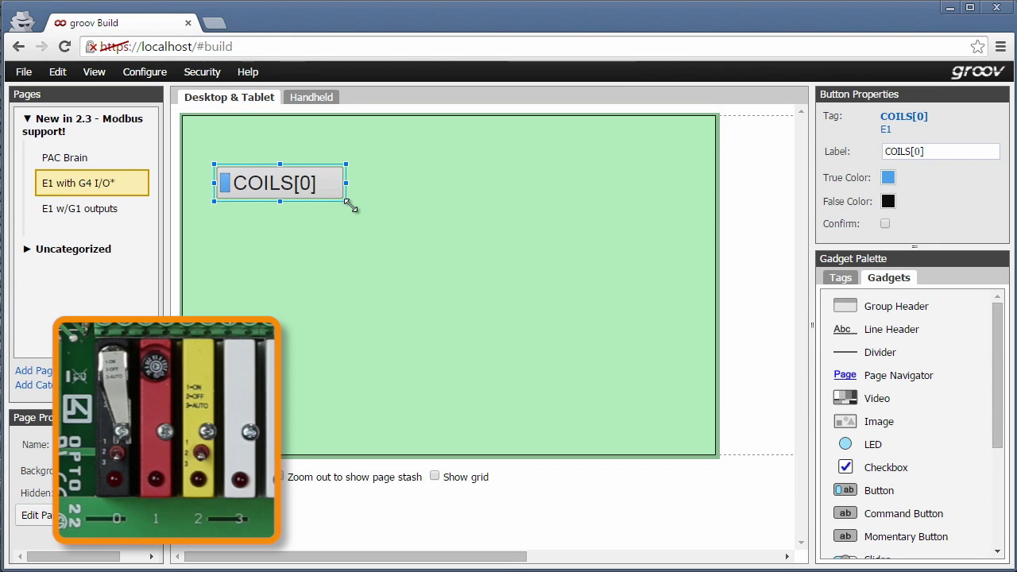
pyautogui.rightClick(316, 184)
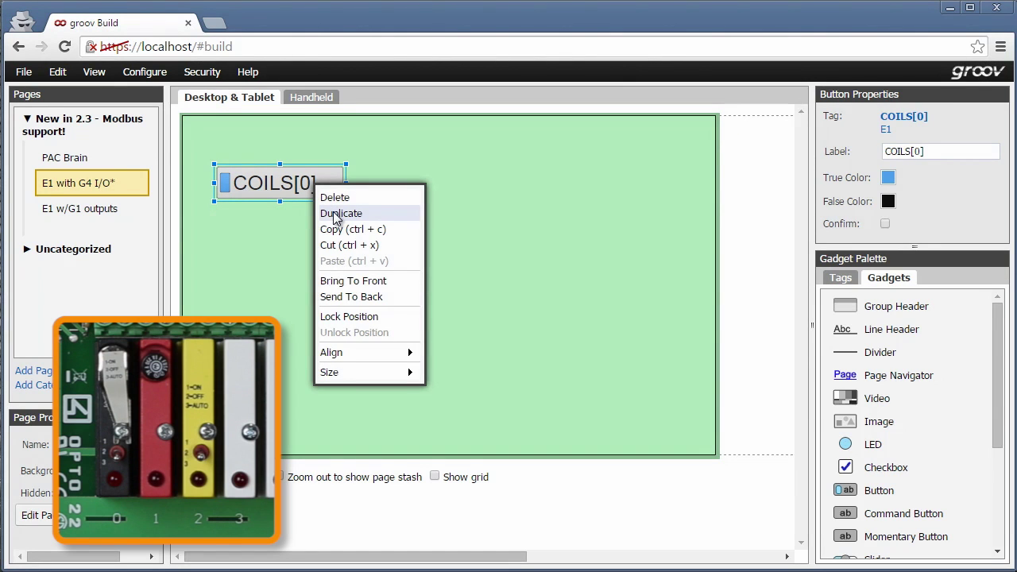
pyautogui.click(337, 215)
pyautogui.moveTo(273, 219); pyautogui.dragTo(305, 228)
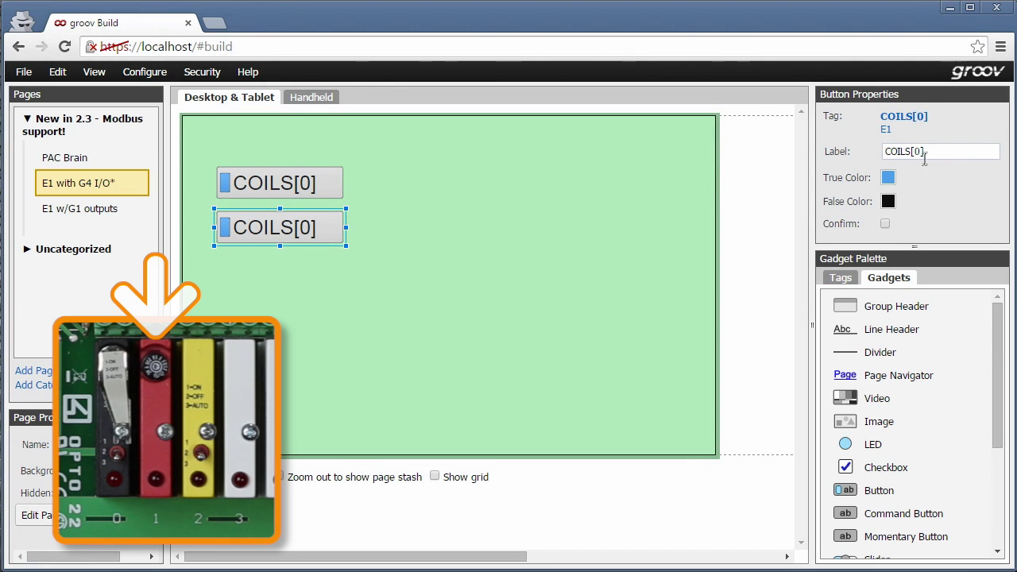
# Relabel the copy COILS[1], tag it to coil index 1 with red on-colour, and add an LED gadget
pyautogui.click(919, 152)
pyautogui.doubleClick(919, 151)
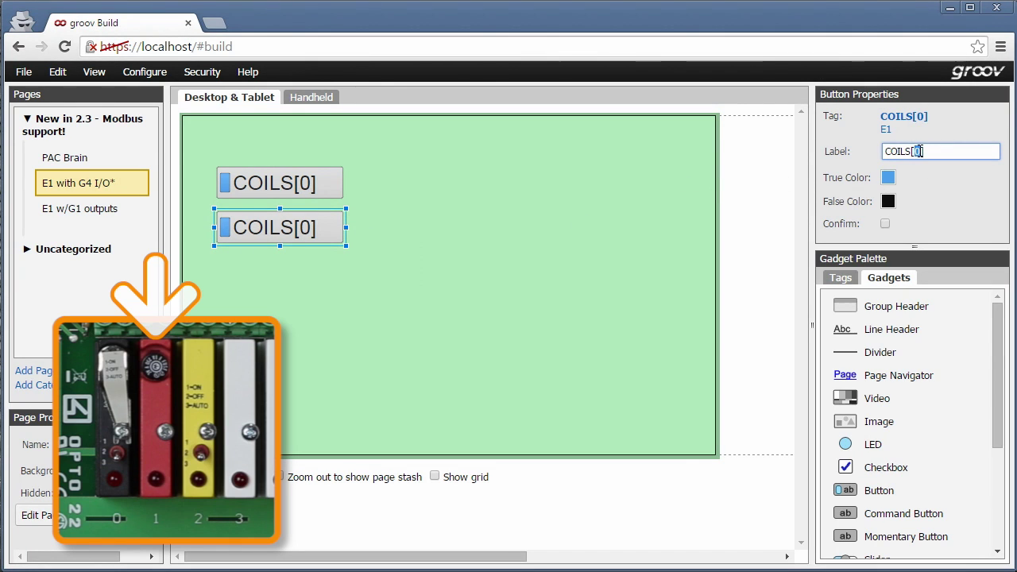
pyautogui.write('1')
pyautogui.press('Return')
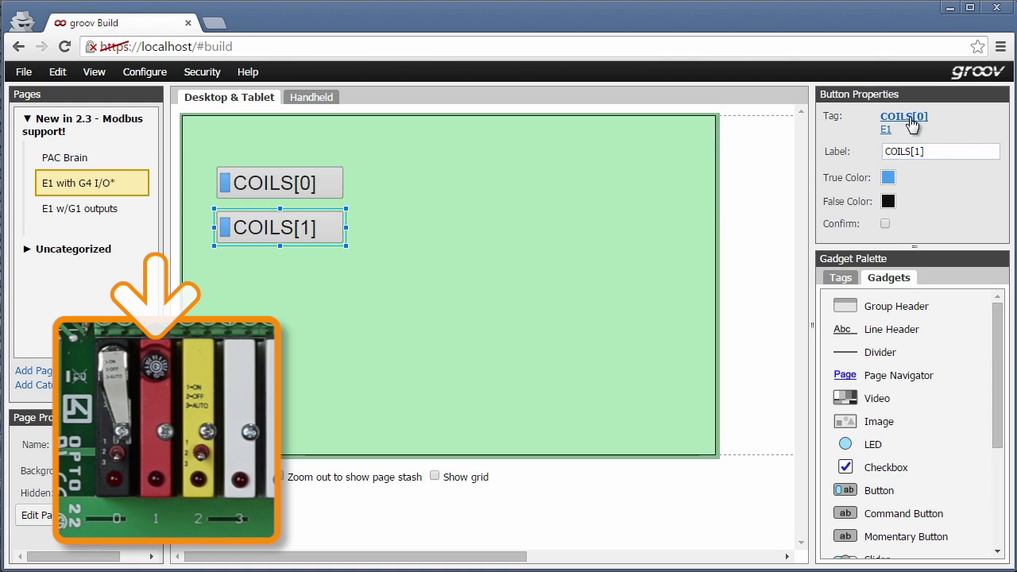
pyautogui.click(906, 116)
pyautogui.doubleClick(382, 470)
pyautogui.write('1')
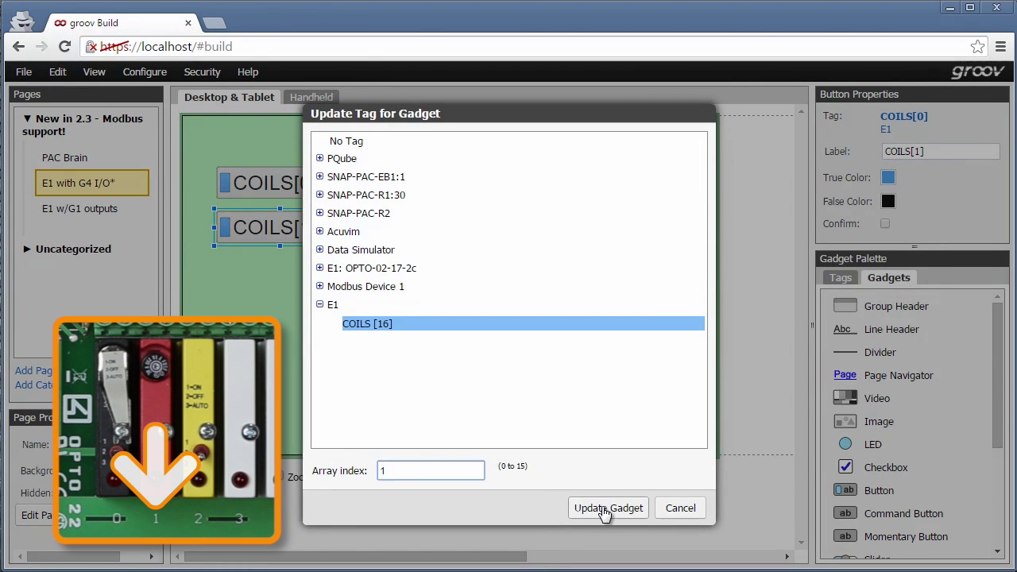
pyautogui.click(608, 508)
pyautogui.click(888, 178)
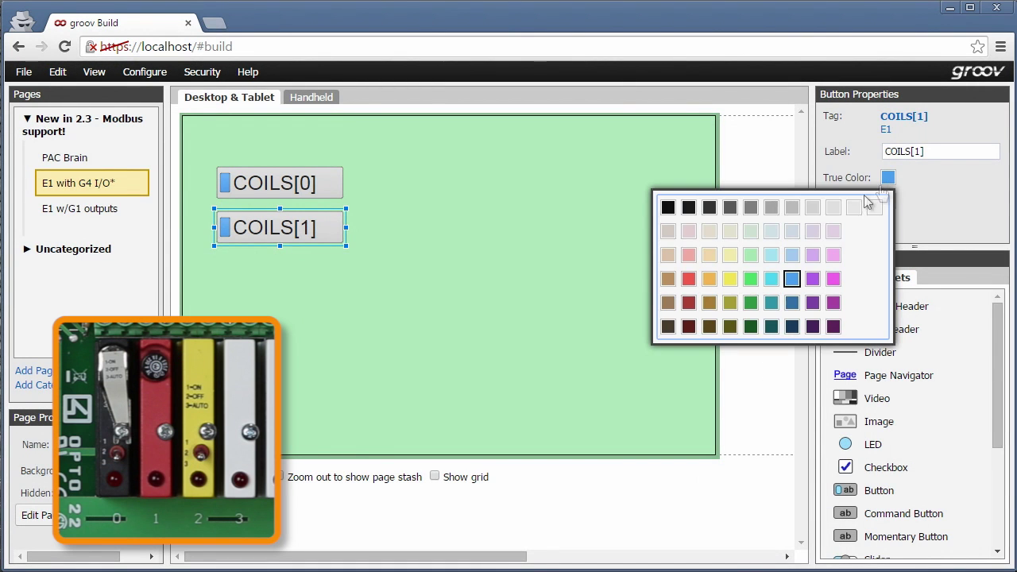
pyautogui.click(689, 278)
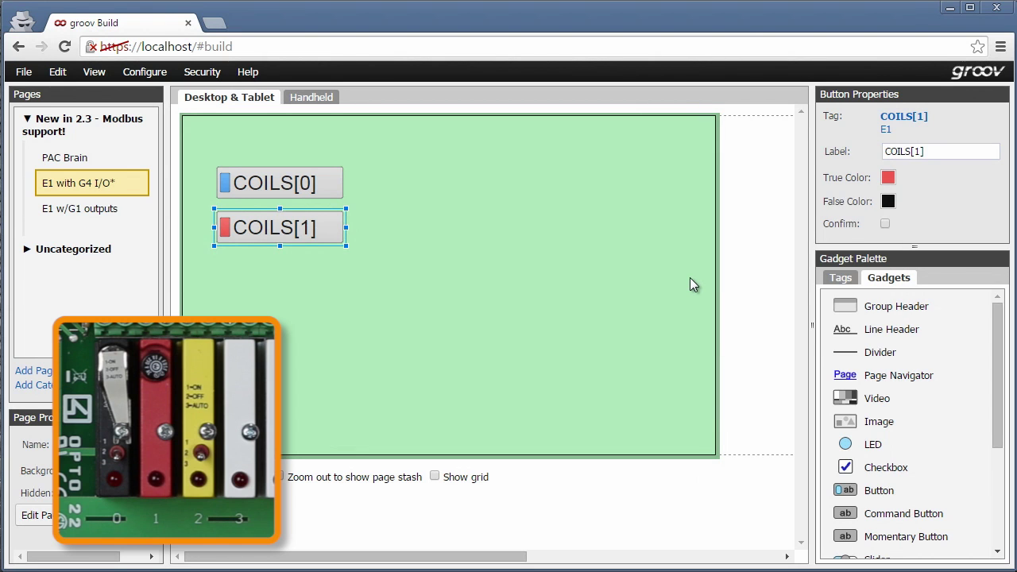
pyautogui.moveTo(867, 444); pyautogui.dragTo(443, 207)
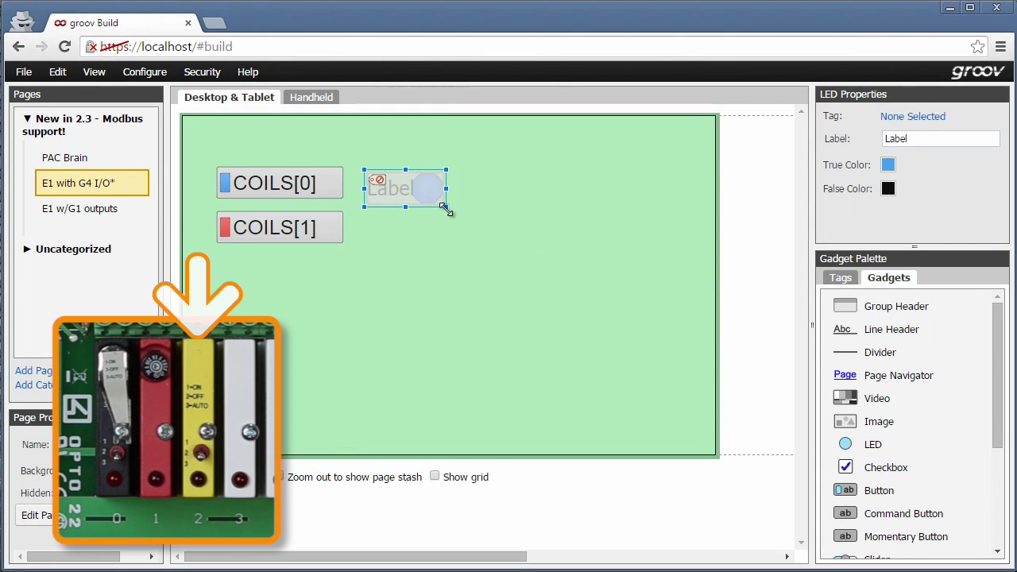
# Tag the new LED to E1 COILS index 2, make its on-colour yellow, and widen it
pyautogui.click(894, 119)
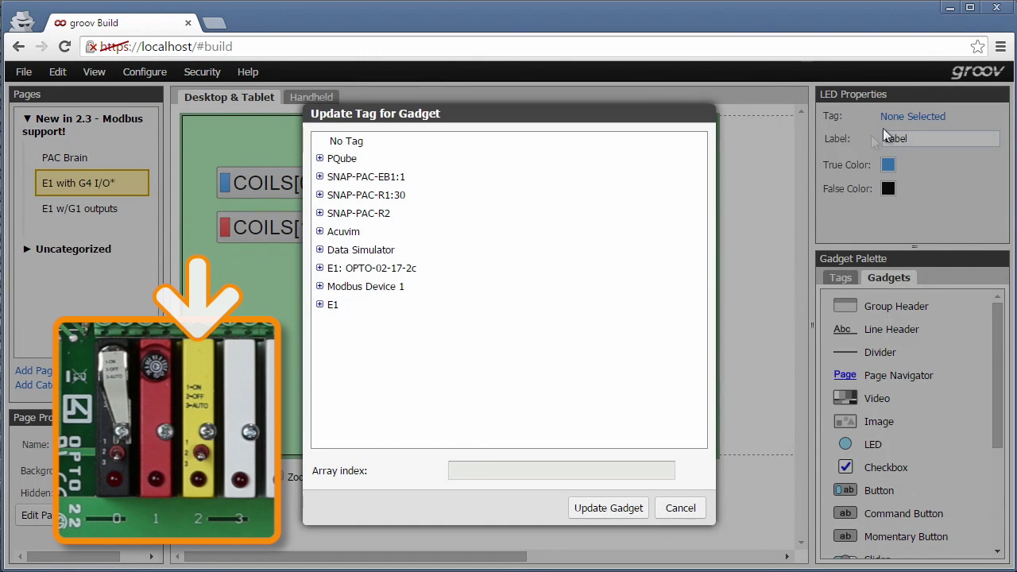
pyautogui.click(339, 308)
pyautogui.click(367, 323)
pyautogui.click(361, 471)
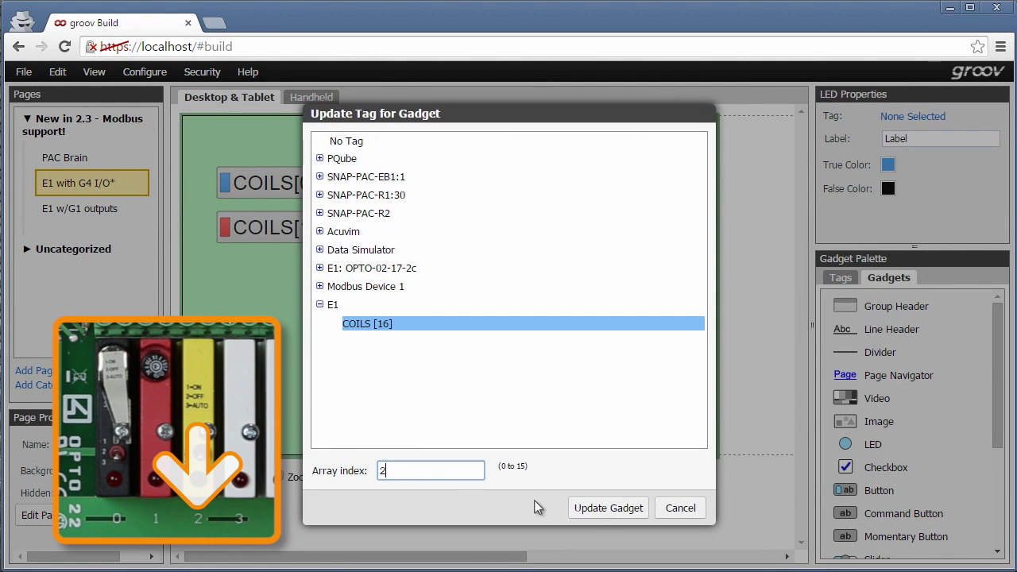
pyautogui.write('2')
pyautogui.click(608, 508)
pyautogui.click(889, 177)
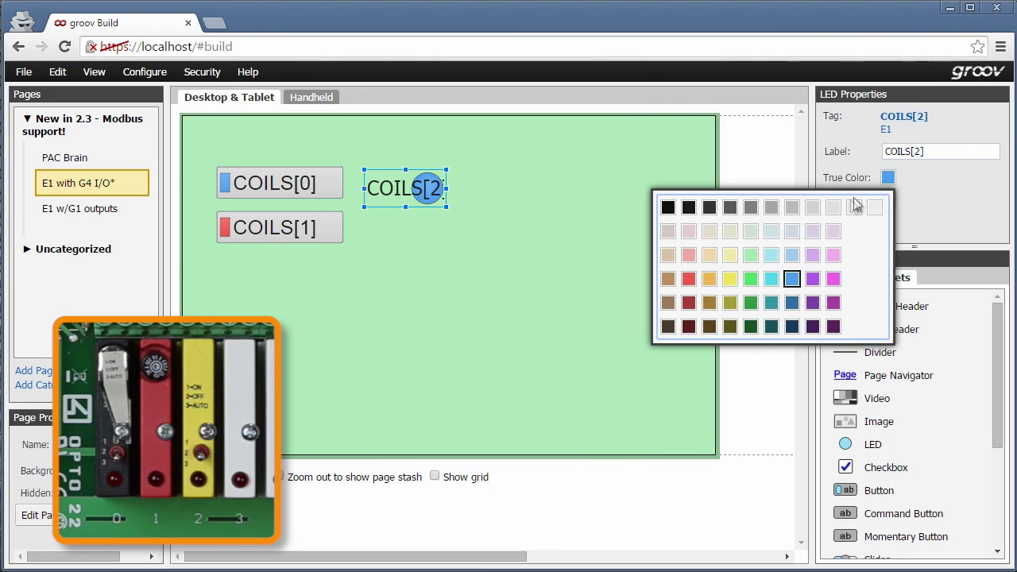
pyautogui.click(730, 280)
pyautogui.moveTo(447, 206); pyautogui.dragTo(485, 217)
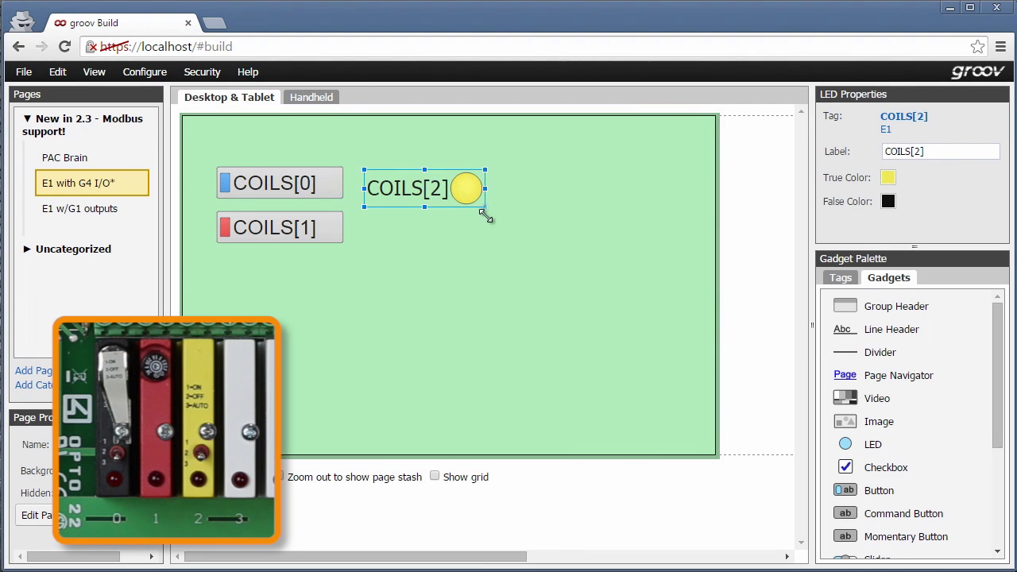
# Duplicate the LED below, relabel and retag it COILS[3], and set its on-colour to white
pyautogui.rightClick(446, 183)
pyautogui.click(482, 212)
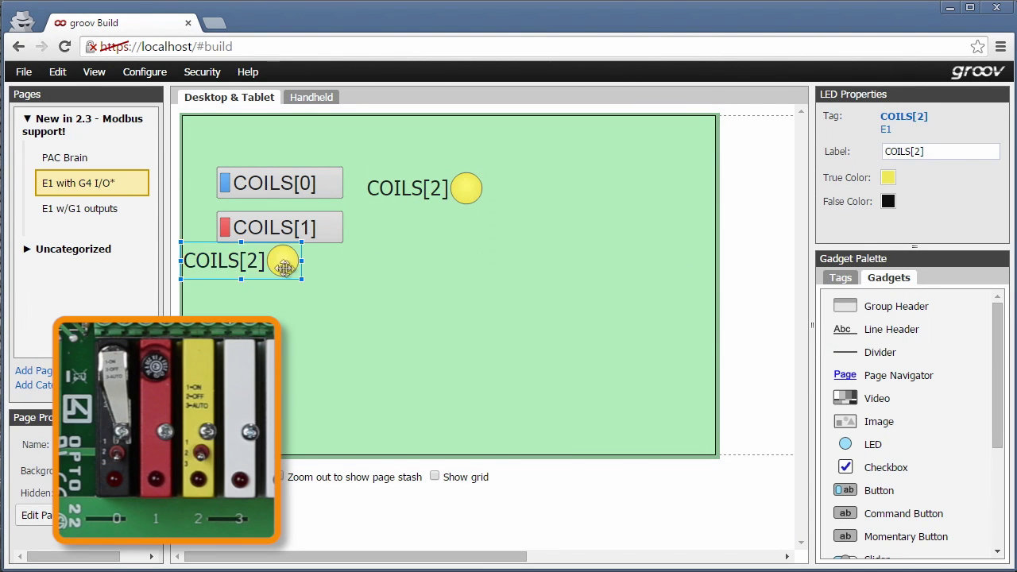
pyautogui.moveTo(286, 262); pyautogui.dragTo(466, 229)
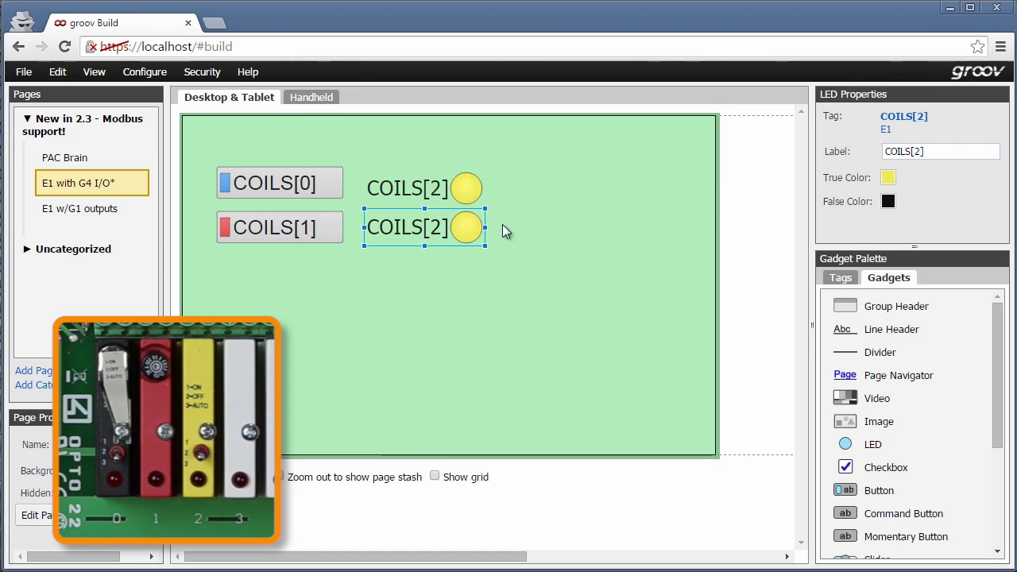
pyautogui.click(917, 150)
pyautogui.write('3')
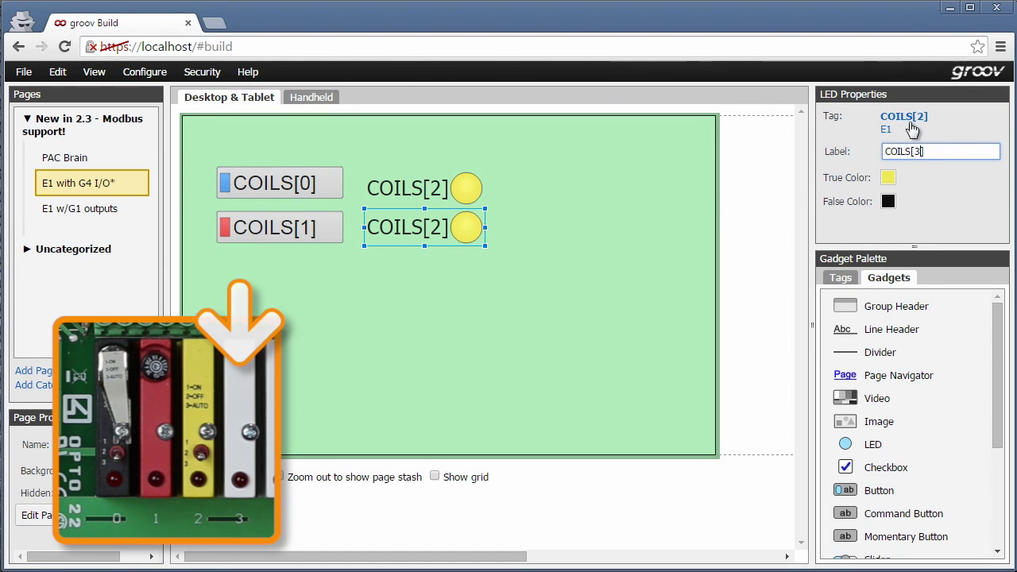
pyautogui.click(904, 116)
pyautogui.write('3')
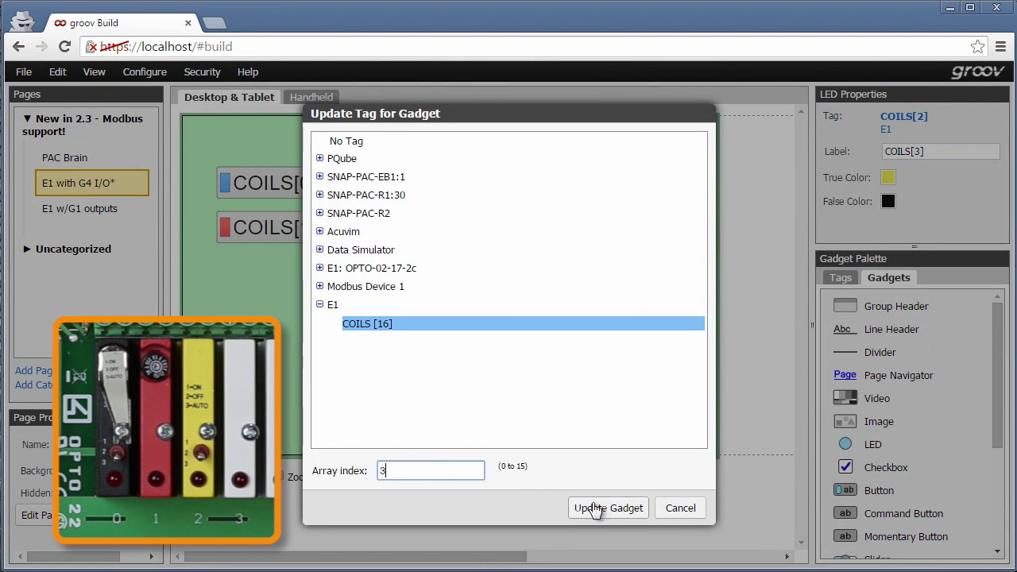
pyautogui.click(598, 508)
pyautogui.click(887, 180)
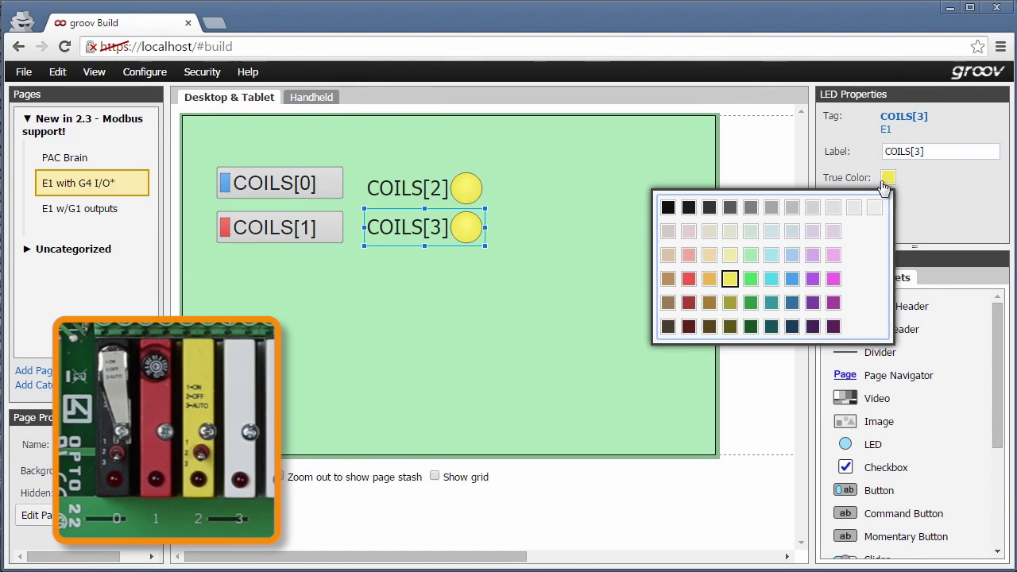
pyautogui.click(872, 208)
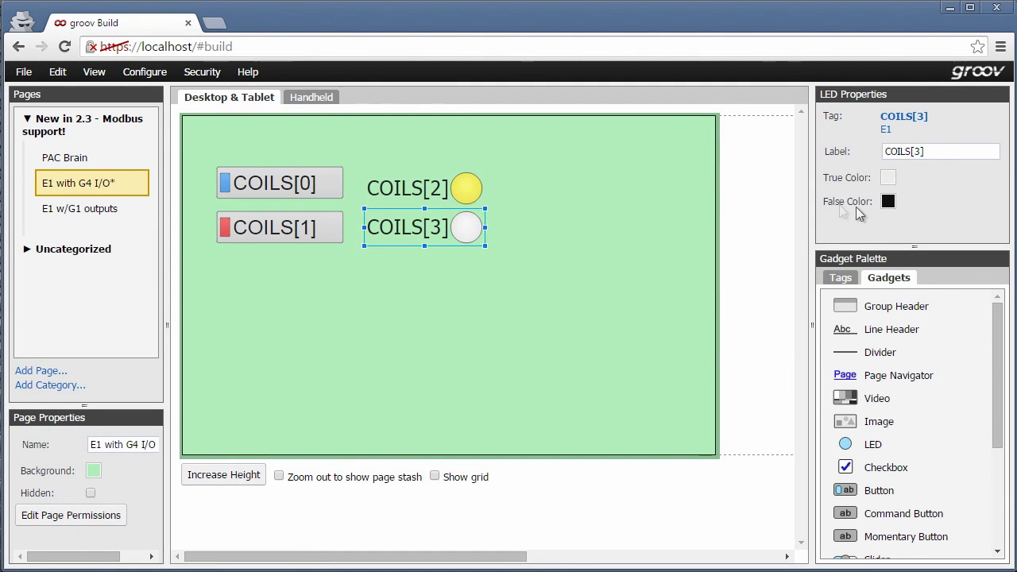
# On the Handheld layout, move COILS[2] off-page and place a widened COILS[3] LED beneath the buttons
pyautogui.click(311, 97)
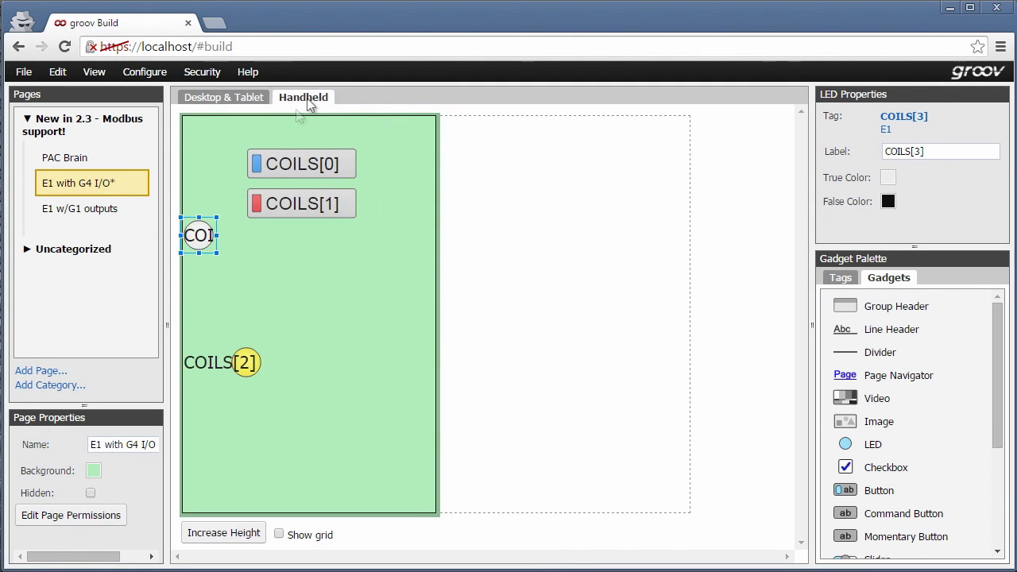
pyautogui.moveTo(214, 376); pyautogui.dragTo(563, 256)
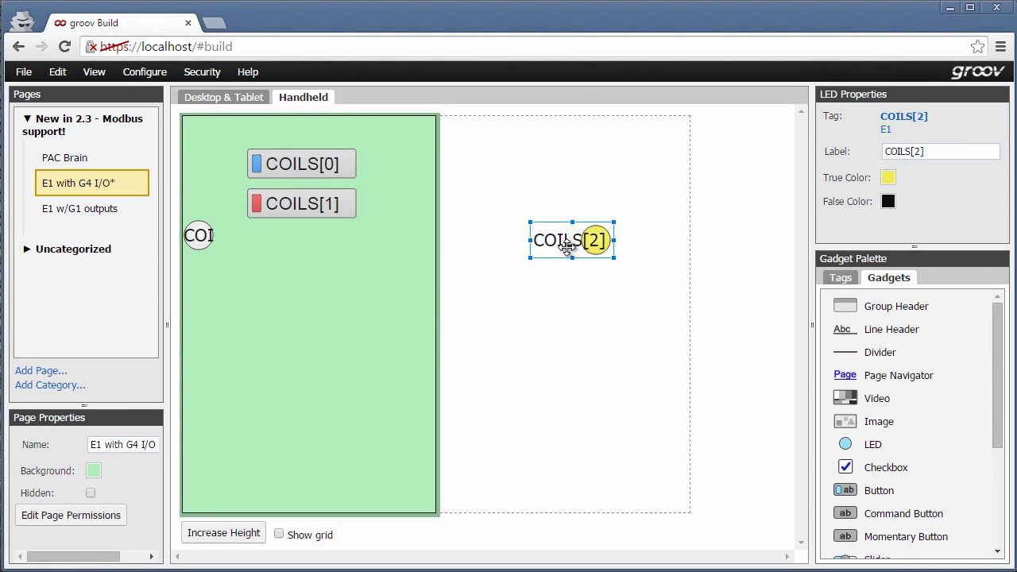
pyautogui.moveTo(208, 235); pyautogui.dragTo(366, 262)
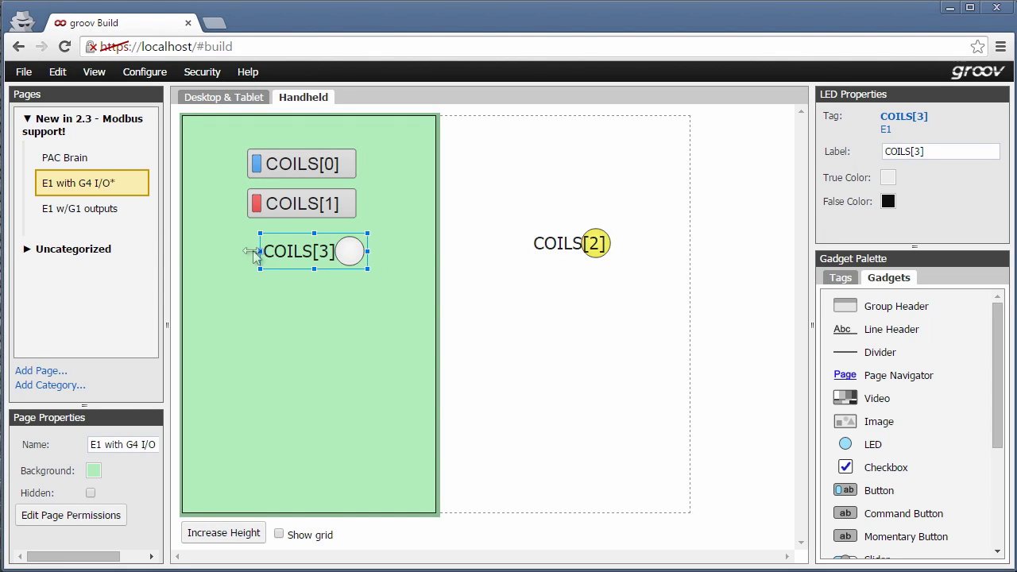
pyautogui.moveTo(253, 253); pyautogui.dragTo(245, 252)
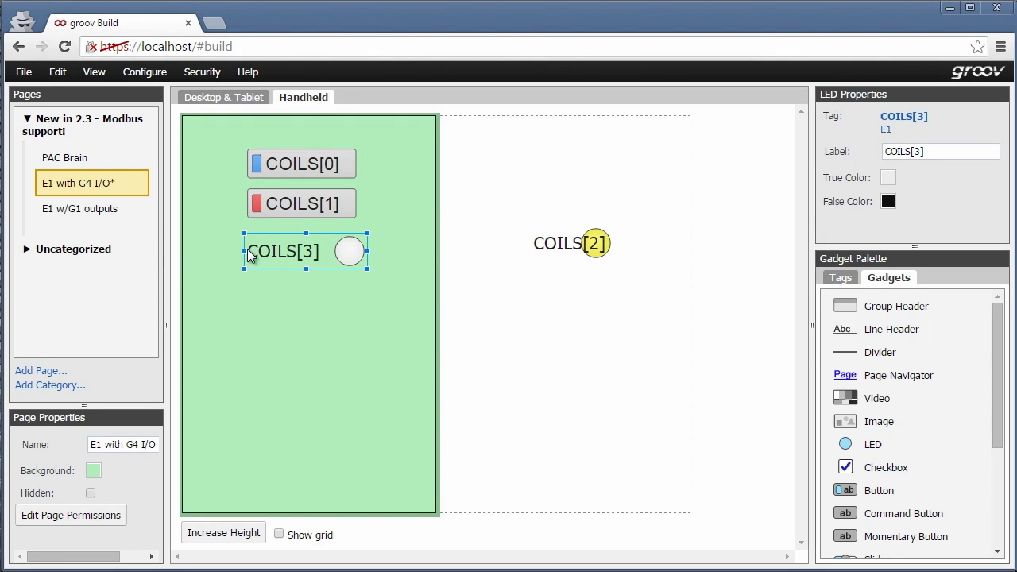
# Save all changes, switch to groov View, toggle COILS[0] off and back on, and turn COILS[1] on
pyautogui.click(24, 72)
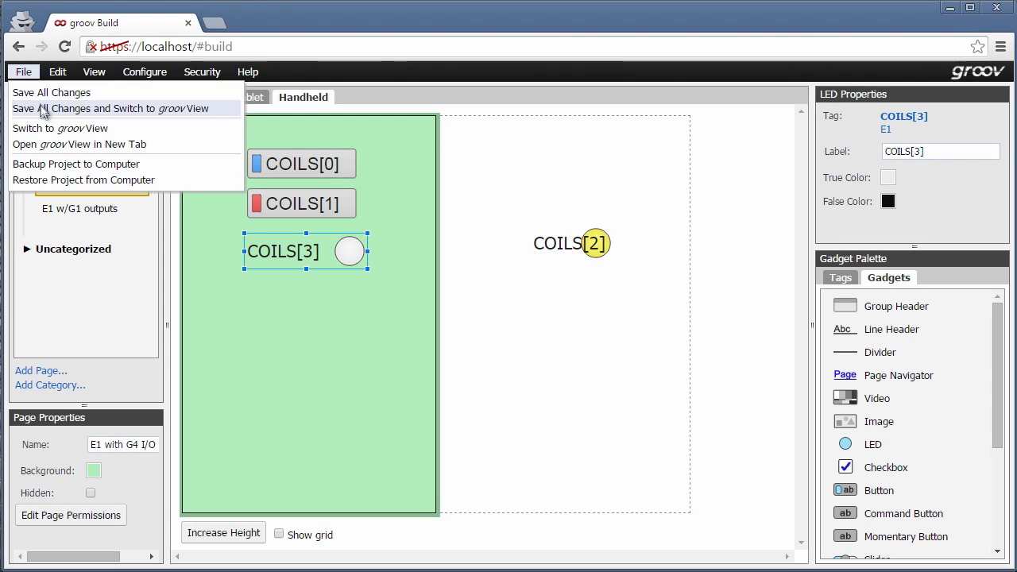
pyautogui.click(43, 109)
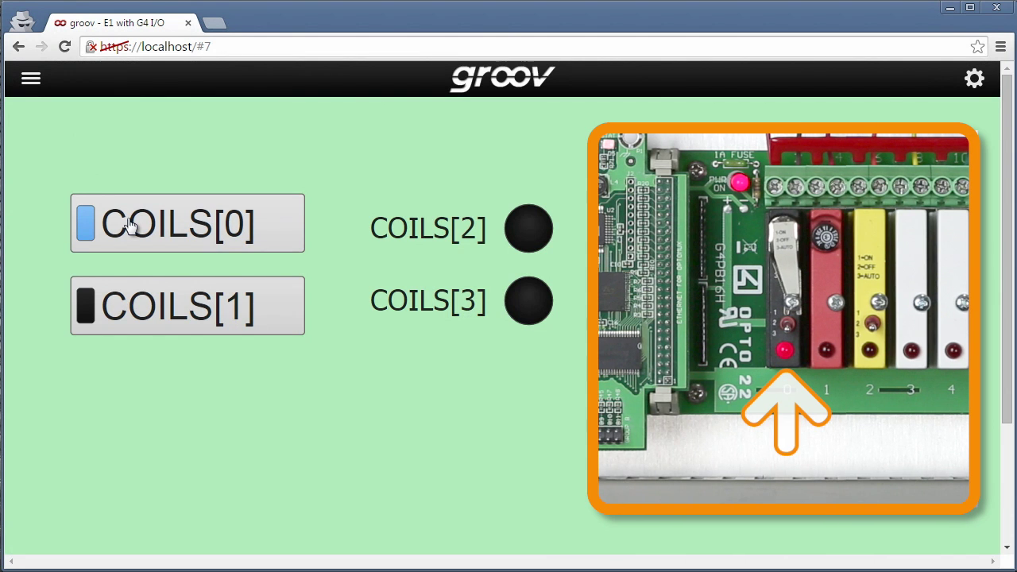
pyautogui.click(130, 225)
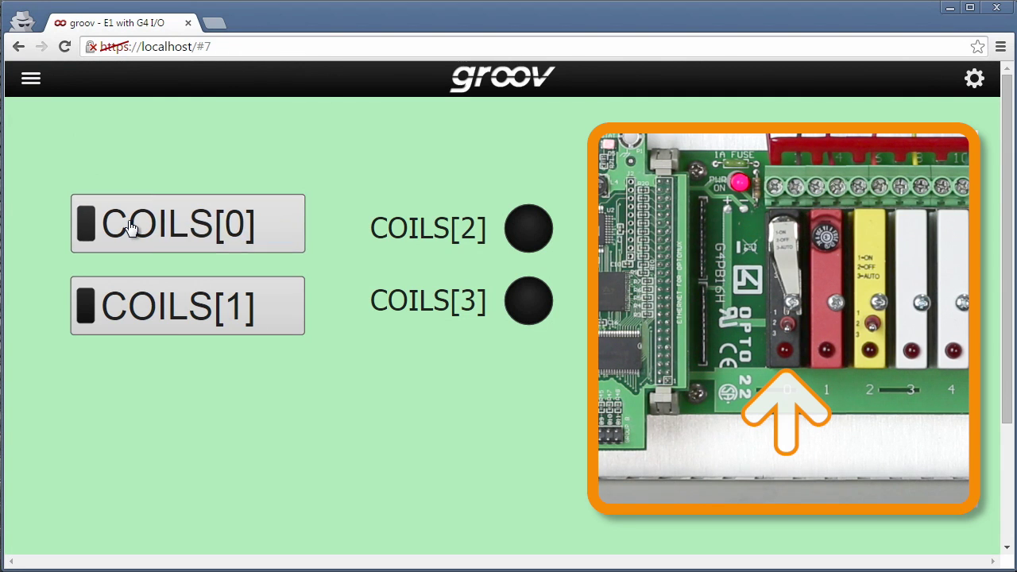
pyautogui.click(135, 225)
pyautogui.click(184, 314)
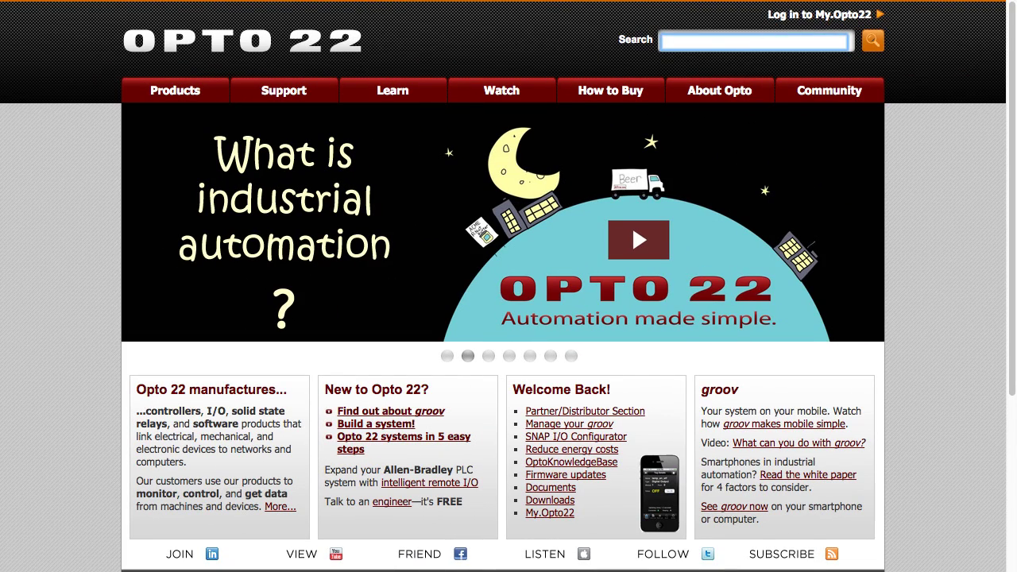
# Search the Opto 22 site for 2126, open the document 1576 result, then go to groov How-to Videos
pyautogui.write('2126')
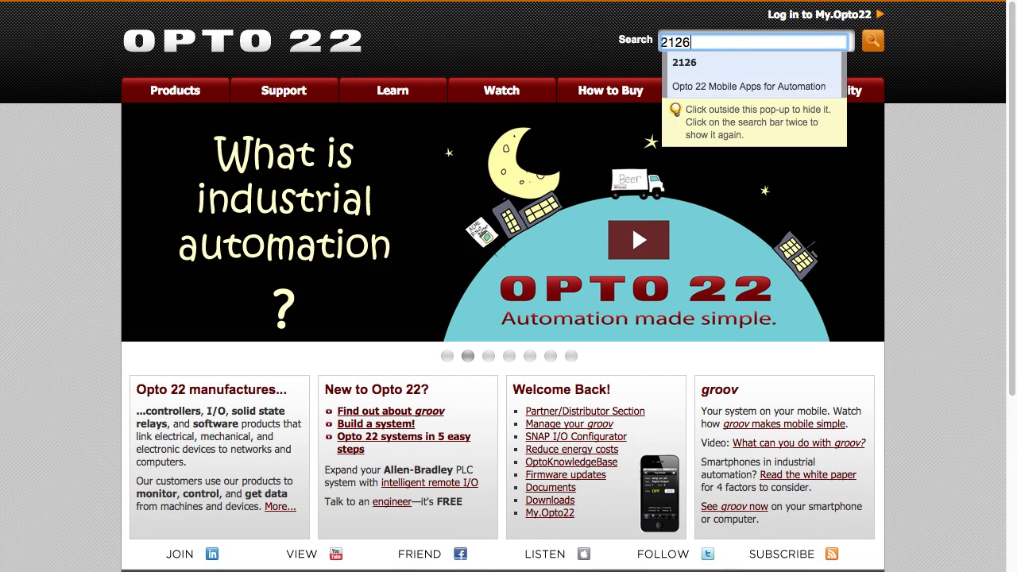
pyautogui.press('Return')
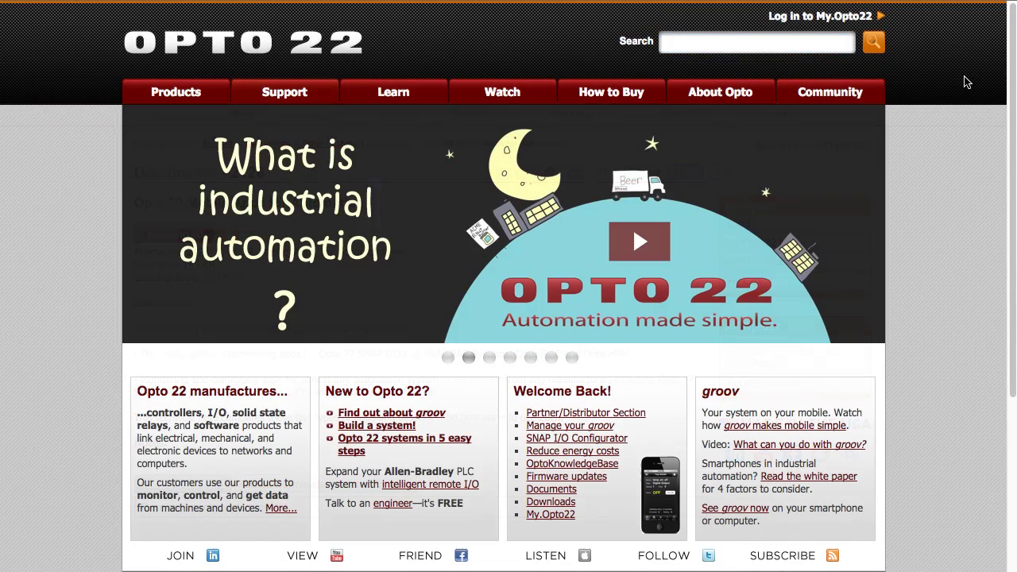
pyautogui.click(770, 46)
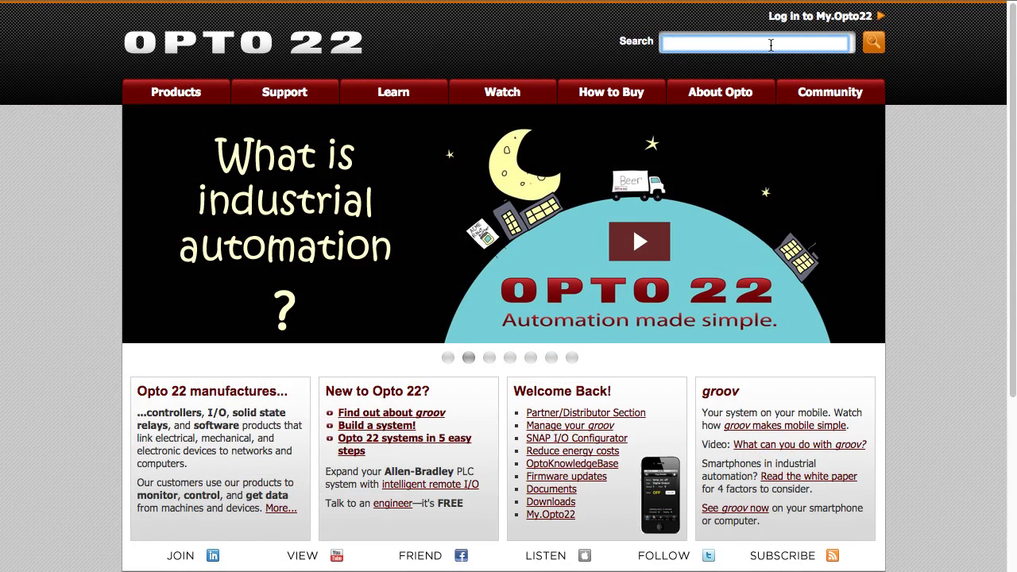
pyautogui.write('1576')
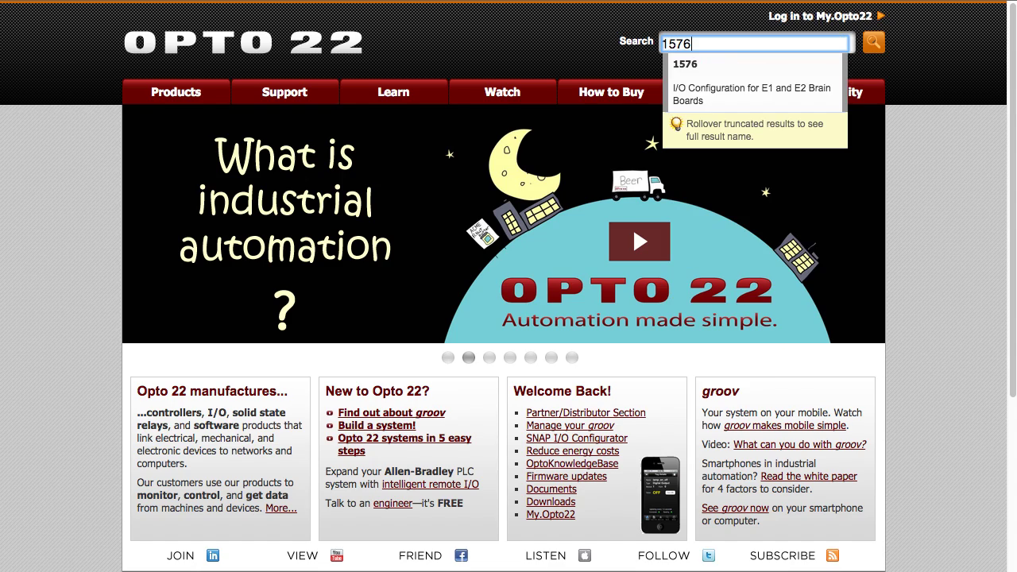
pyautogui.click(720, 67)
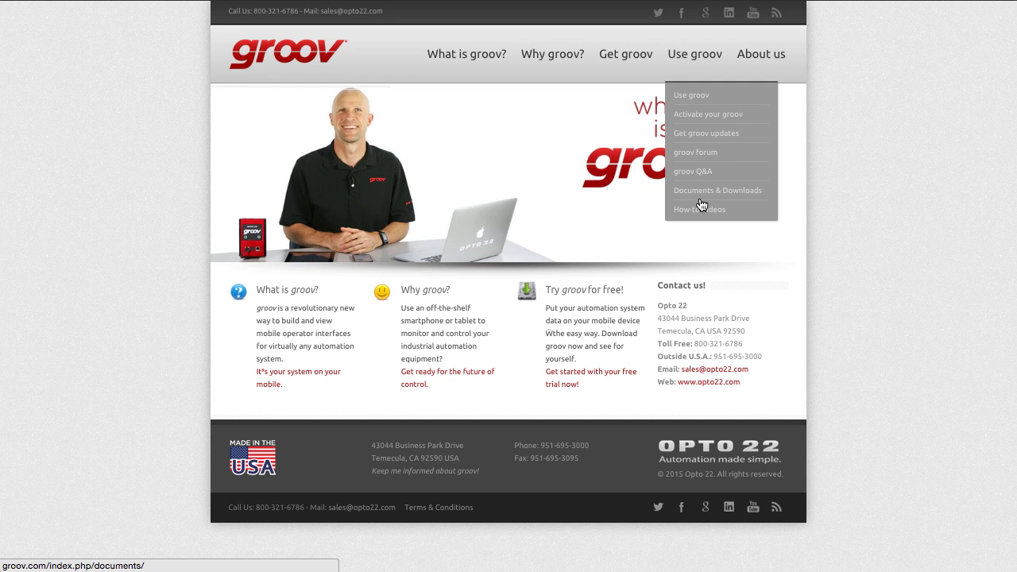
pyautogui.click(697, 209)
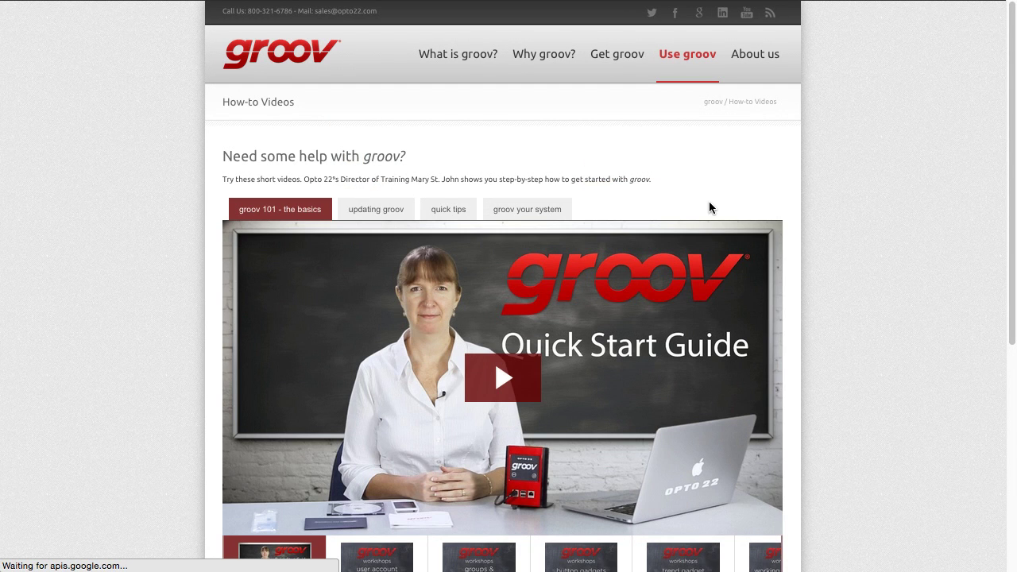